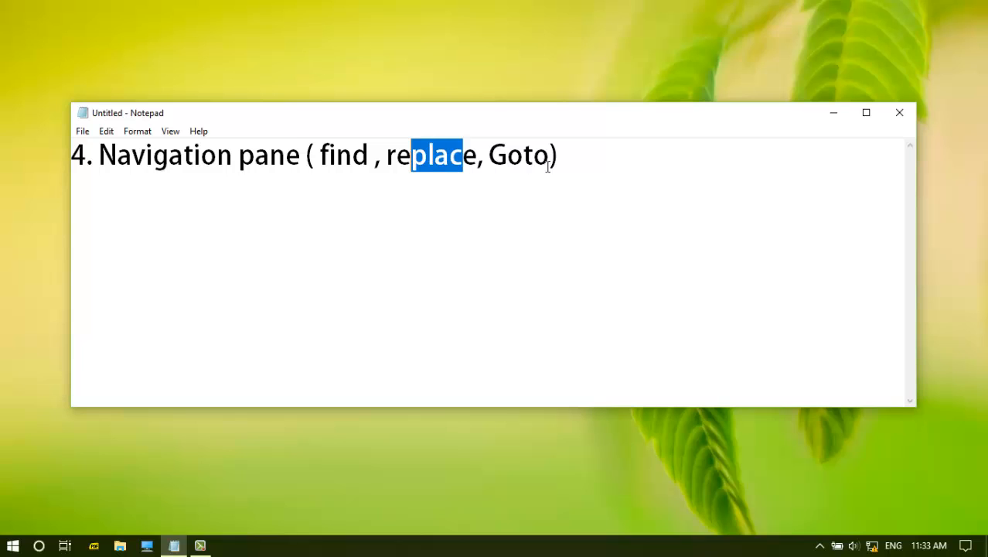
Start Word, dismiss the Office activation wizard, and open the recent document TwoTreesHandbook.docx.
left_click_drag(550, 156, 480, 162)
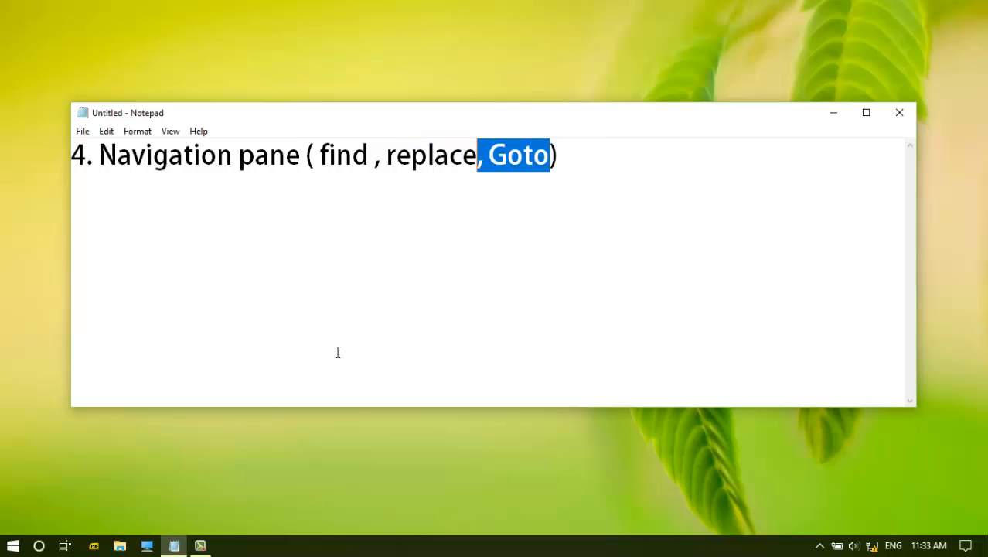
key("super+r")
key("Return")
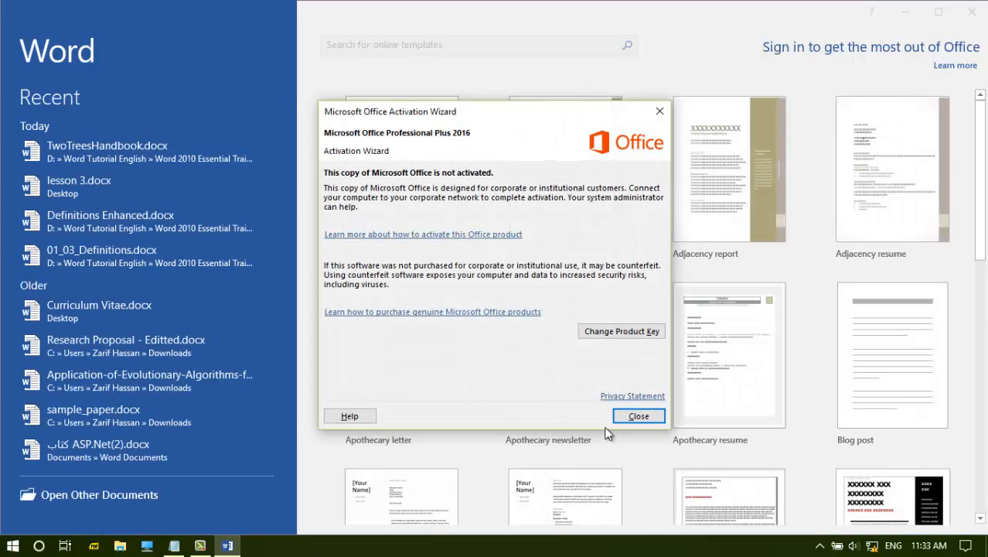
left_click(633, 415)
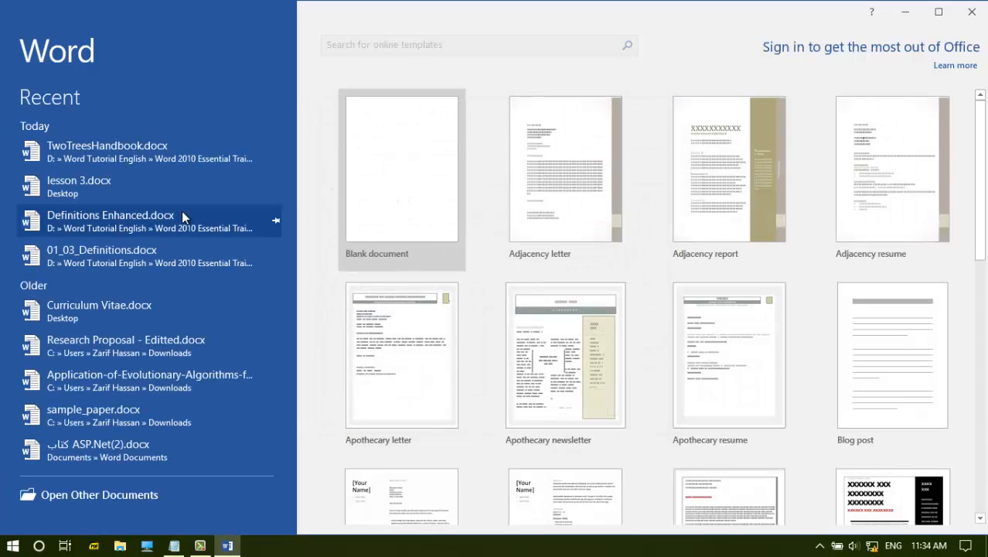
left_click(108, 158)
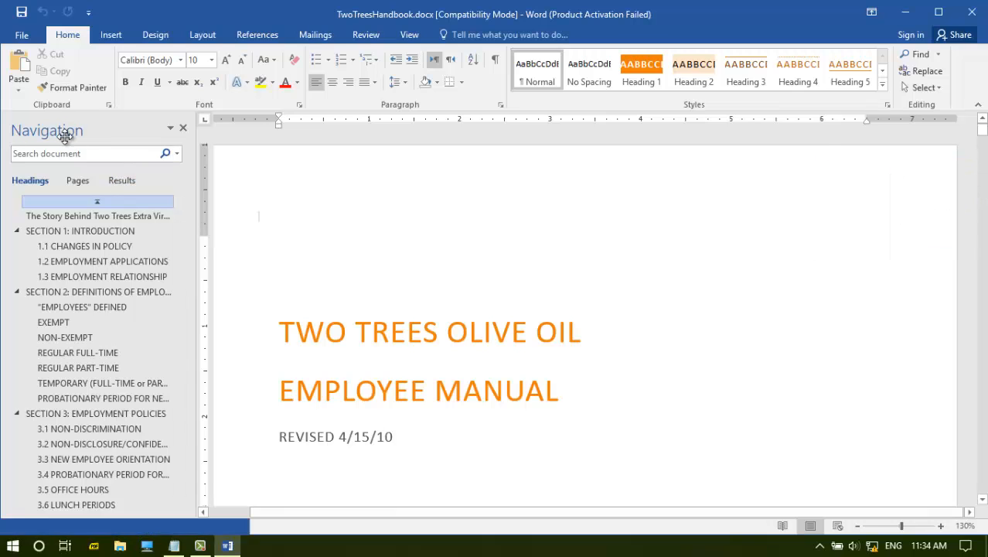
Close the Navigation pane, show it again through the view options, and hide it once more.
left_click(184, 128)
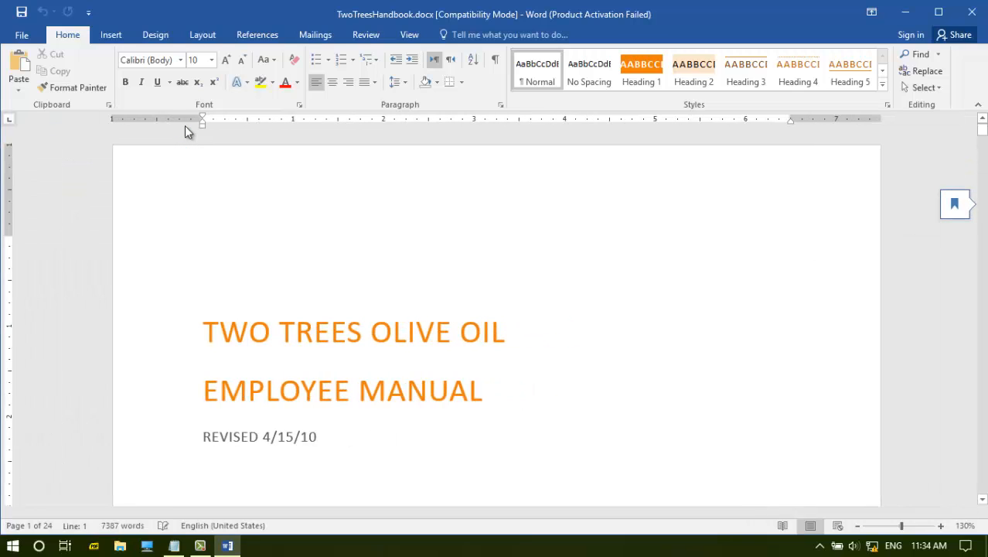
left_click(402, 34)
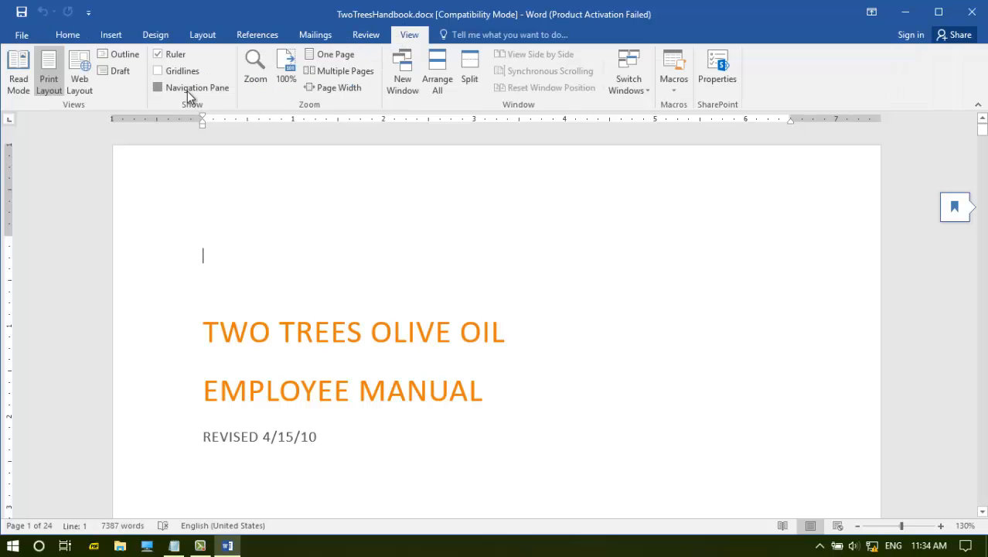
left_click(187, 90)
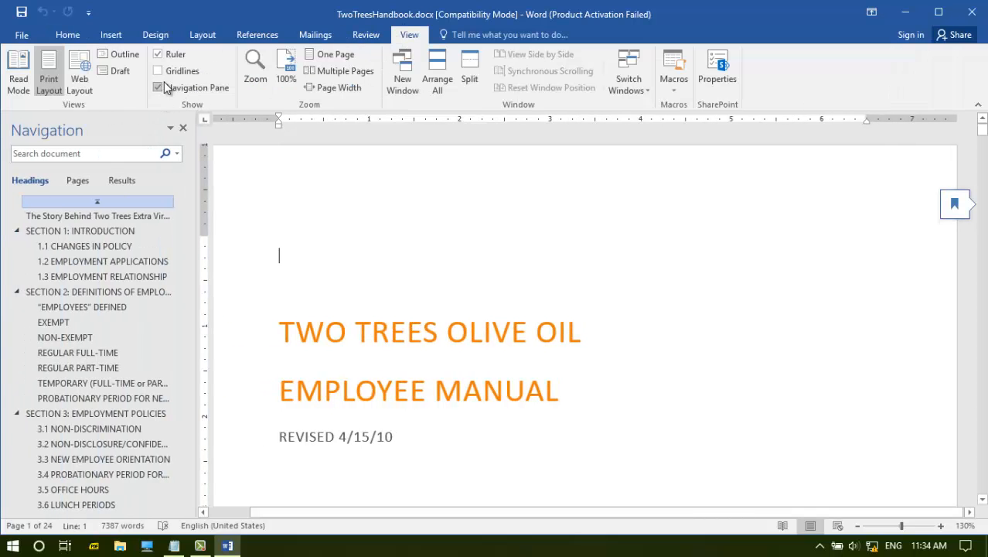
left_click(161, 89)
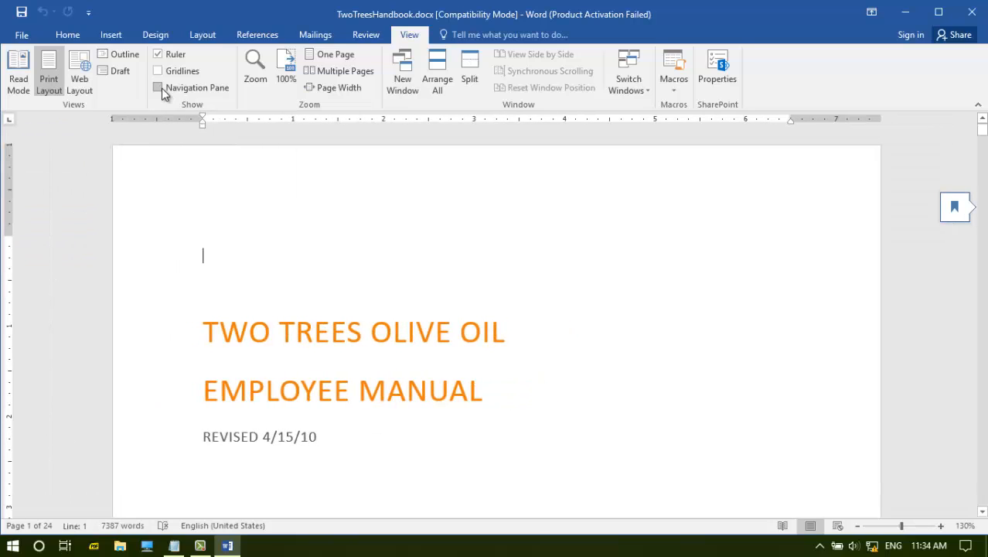
Reopen the Navigation pane with the Find command and display the document's headings in it.
left_click(59, 37)
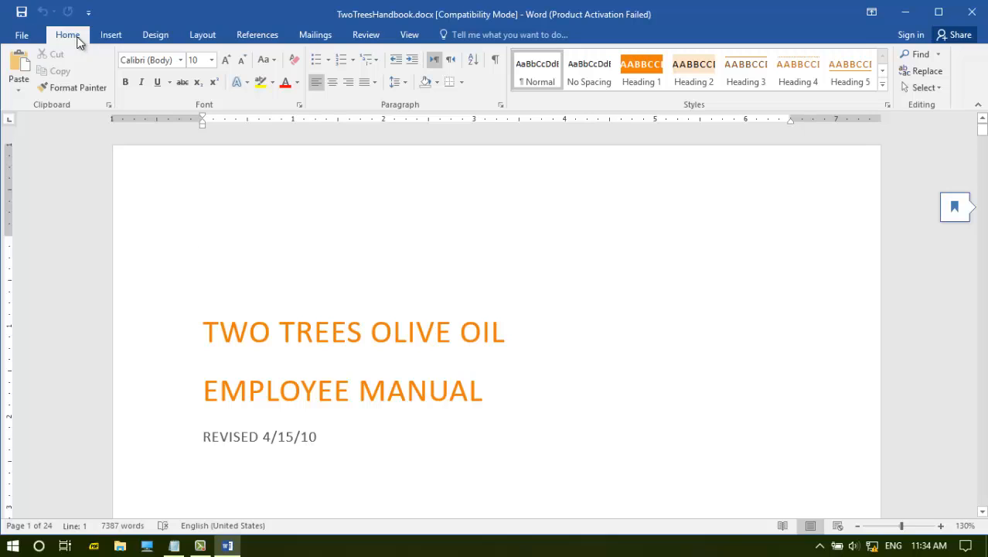
left_click(937, 56)
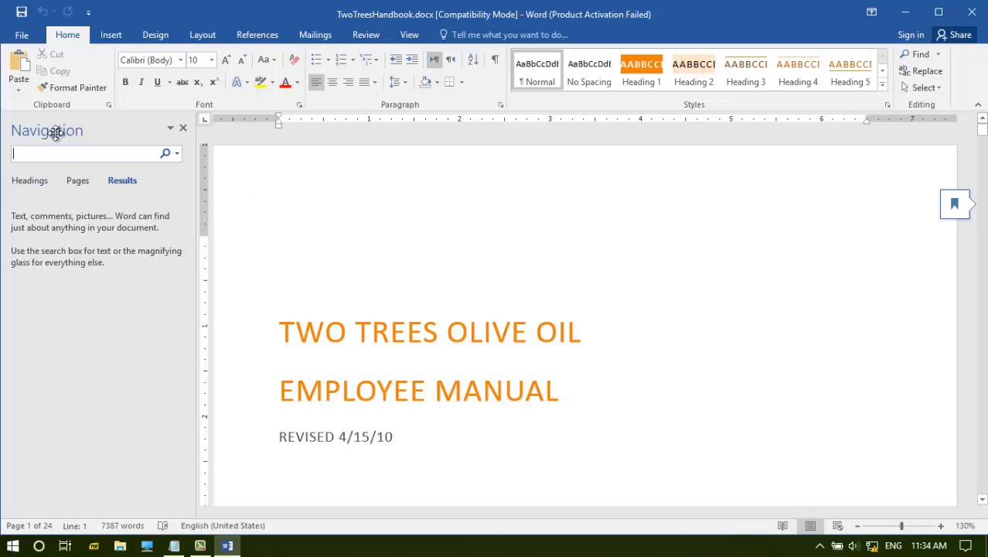
mouse_move(983, 132)
left_mouse_down()
mouse_move(983, 287)
mouse_move(982, 133)
left_mouse_up()
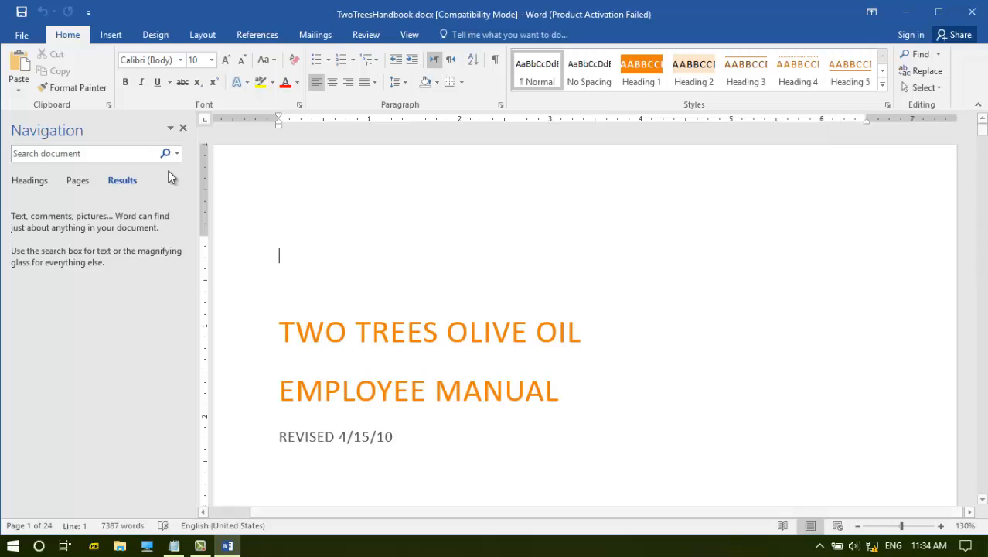
left_click(88, 154)
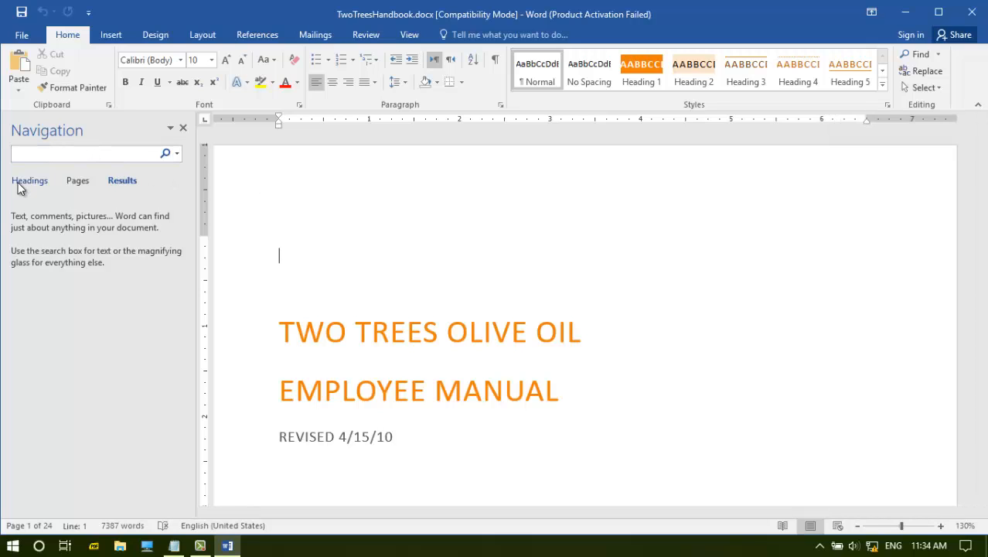
left_click(27, 182)
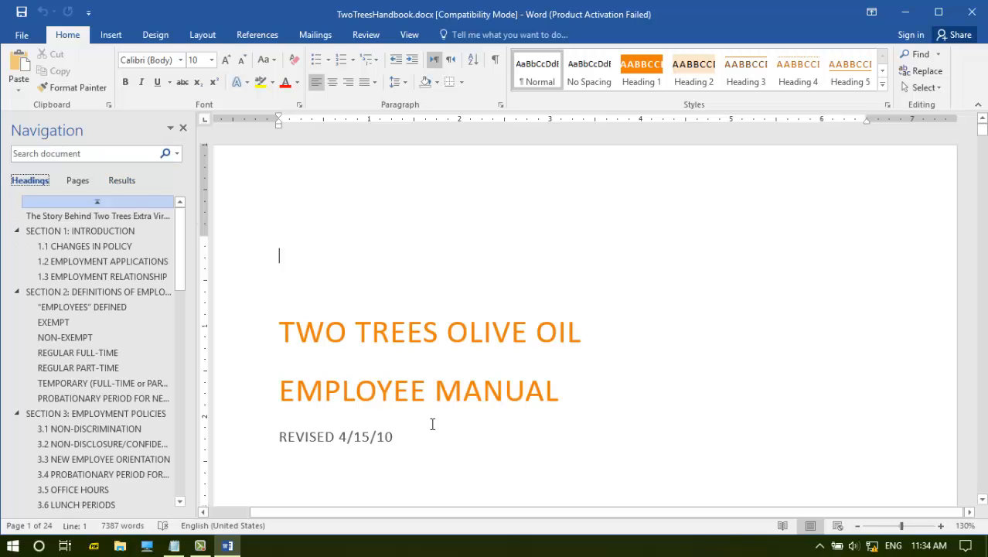
Jump through the headings of Sections 1, 2 and 3 and the REGULAR FULL-TIME subheading using the heading list.
left_click(81, 234)
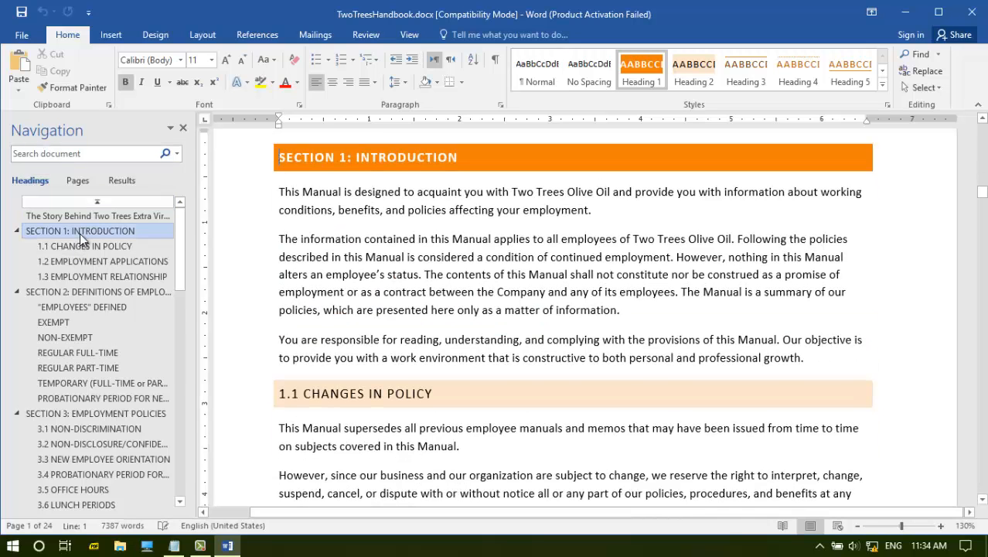
left_click(108, 291)
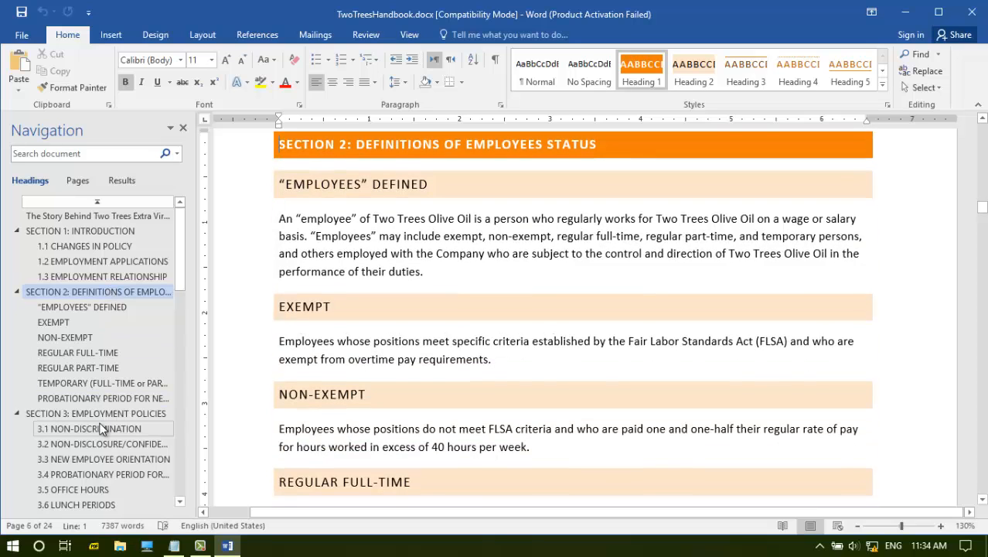
left_click(99, 414)
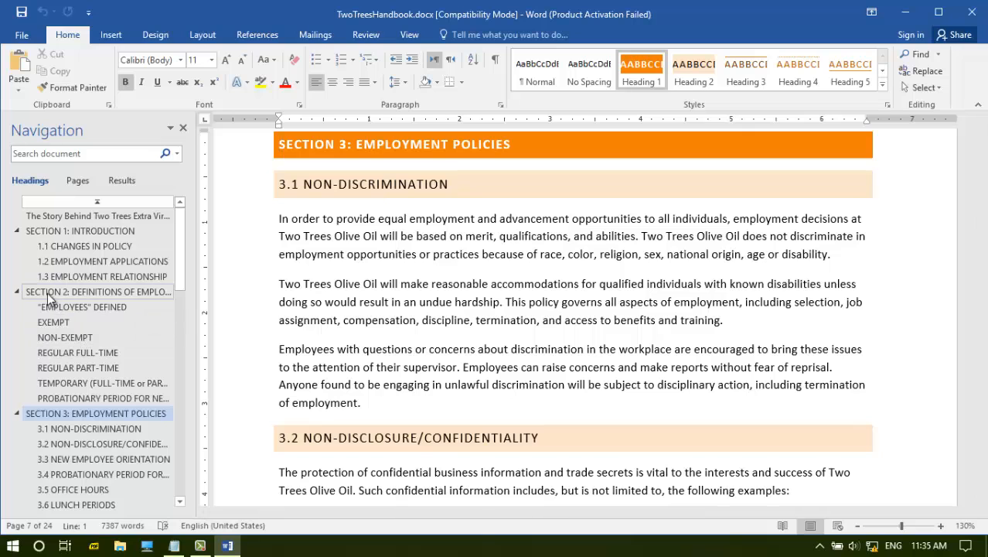
left_click(68, 355)
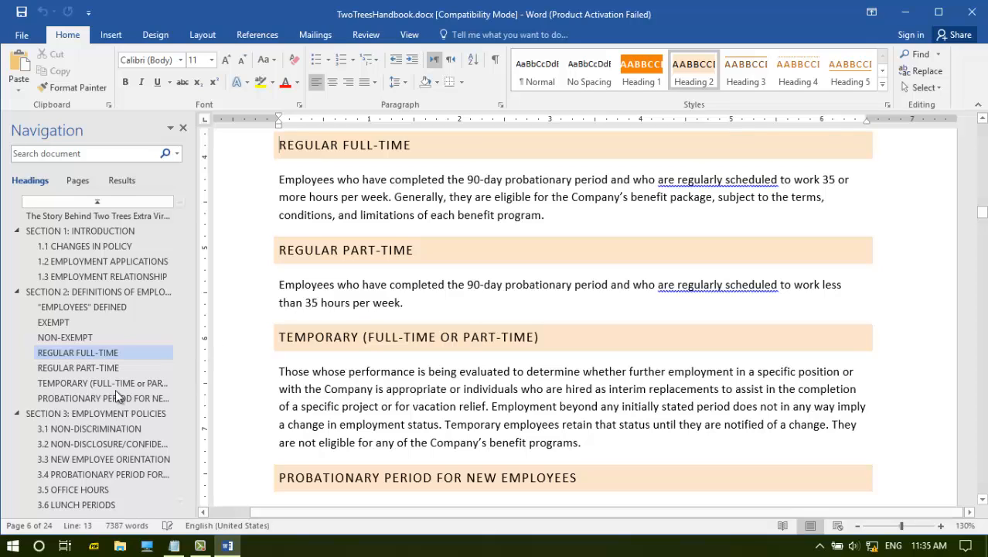
Collapse Sections 1 through 5 in the heading list, visiting 3.3 NEW EMPLOYEE ORIENTATION before collapsing Section 3.
left_click(17, 293)
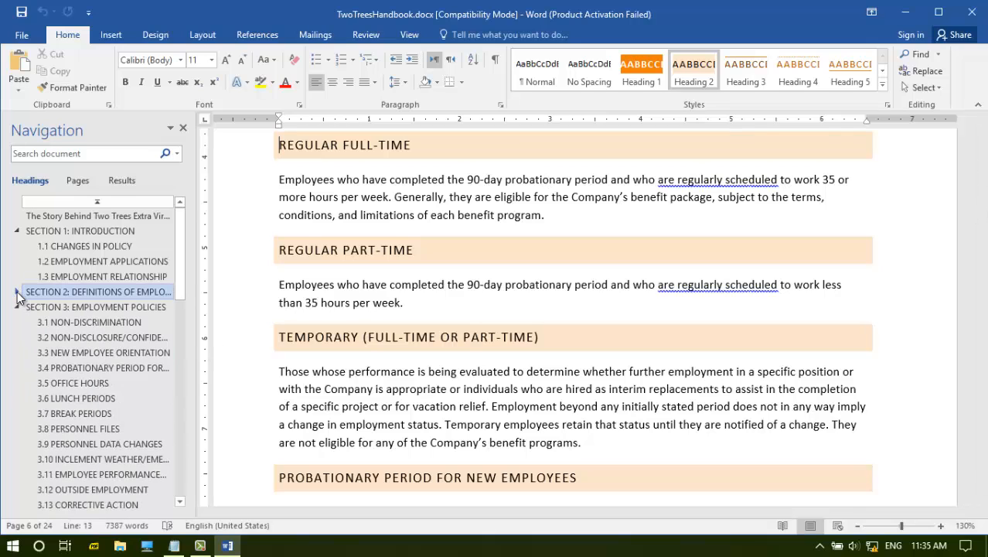
left_click(17, 232)
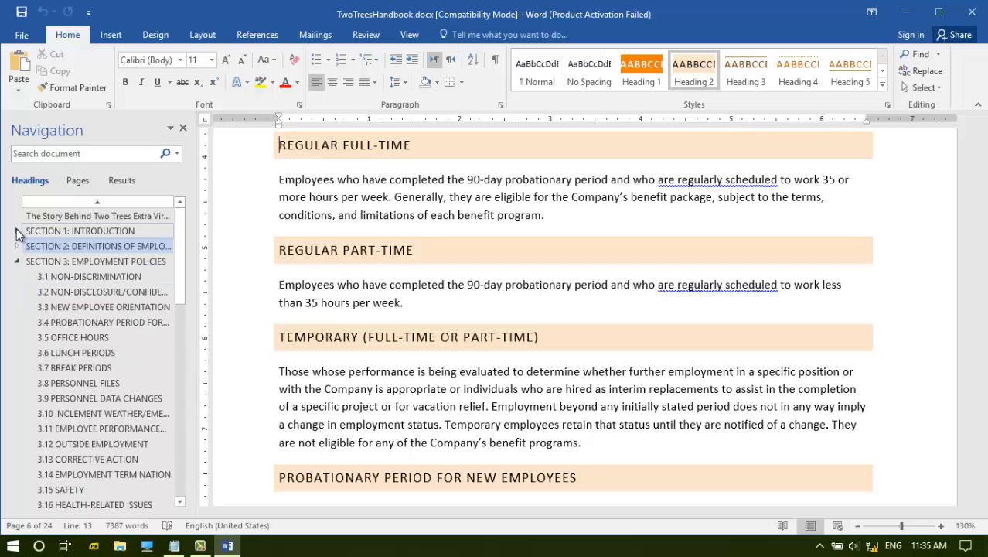
left_click(62, 303)
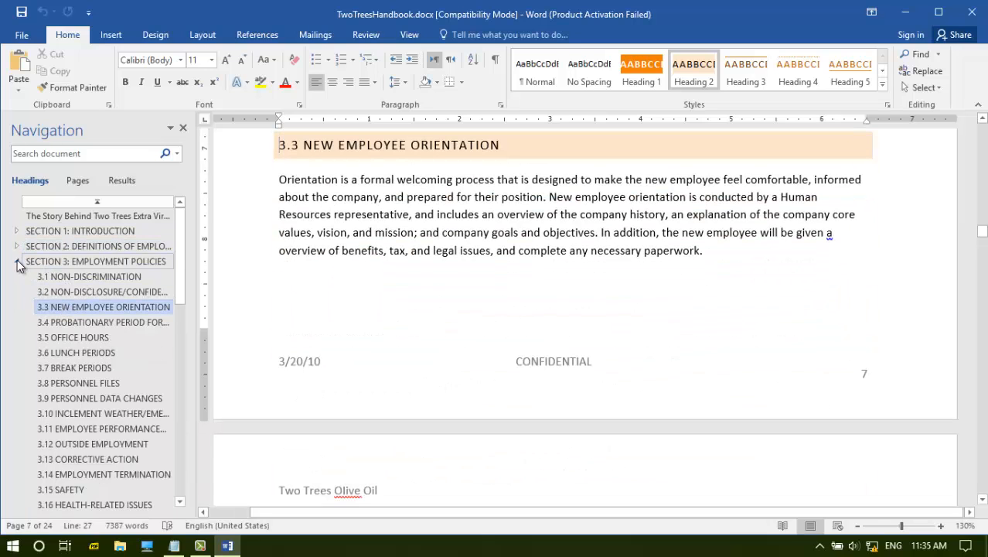
left_click(17, 262)
left_click(17, 276)
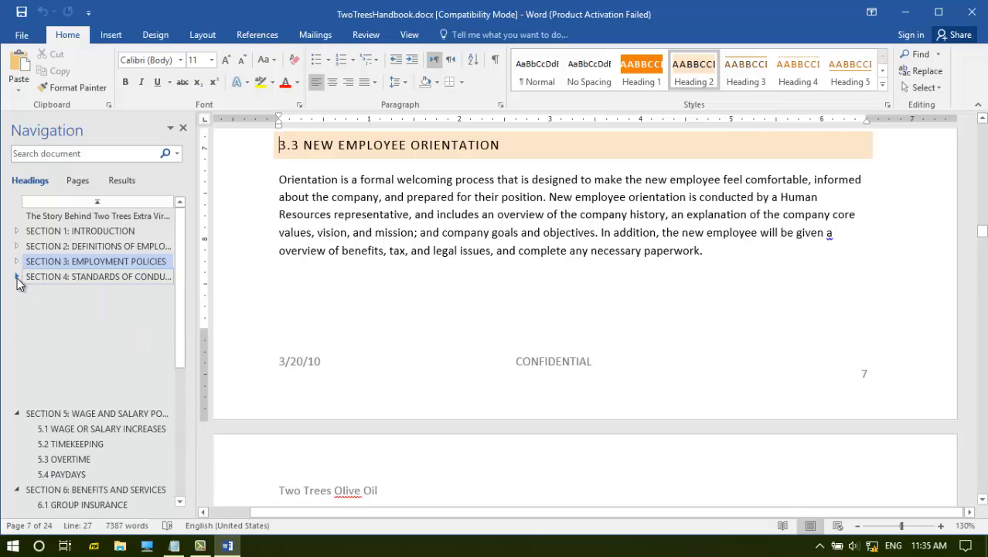
left_click(17, 293)
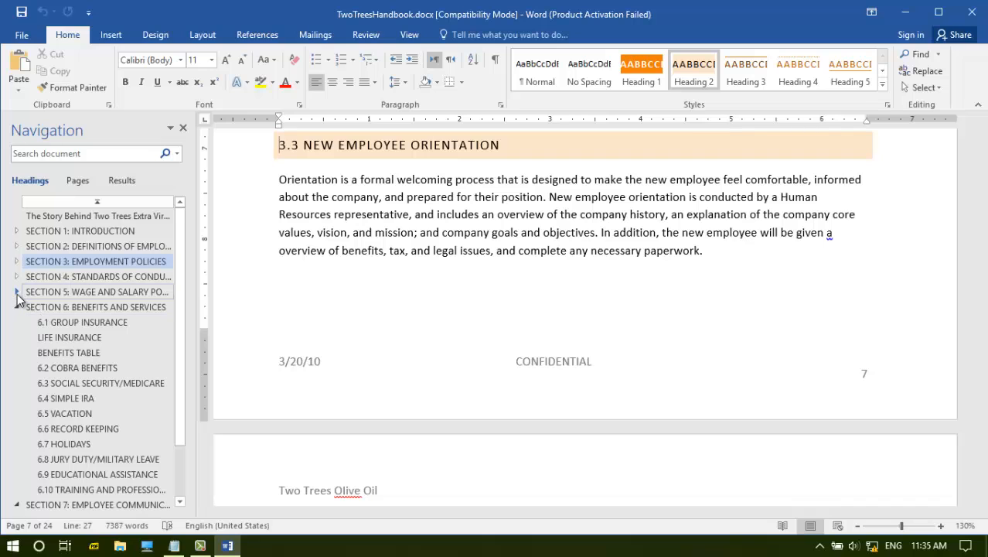
Expand Section 5 to go to 5.3 OVERTIME, and collapse Sections 5, 6 and 7 in the heading list.
left_click(17, 292)
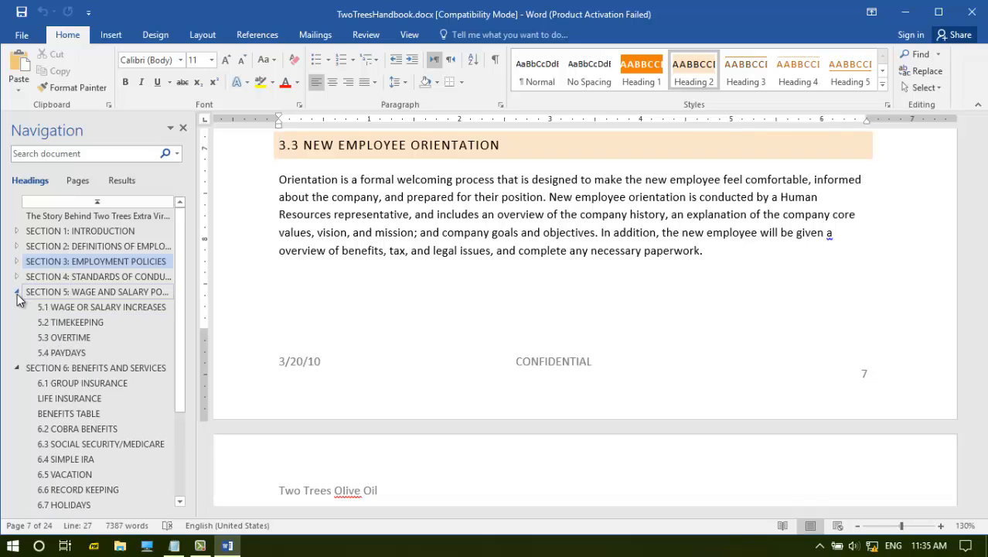
left_click(58, 338)
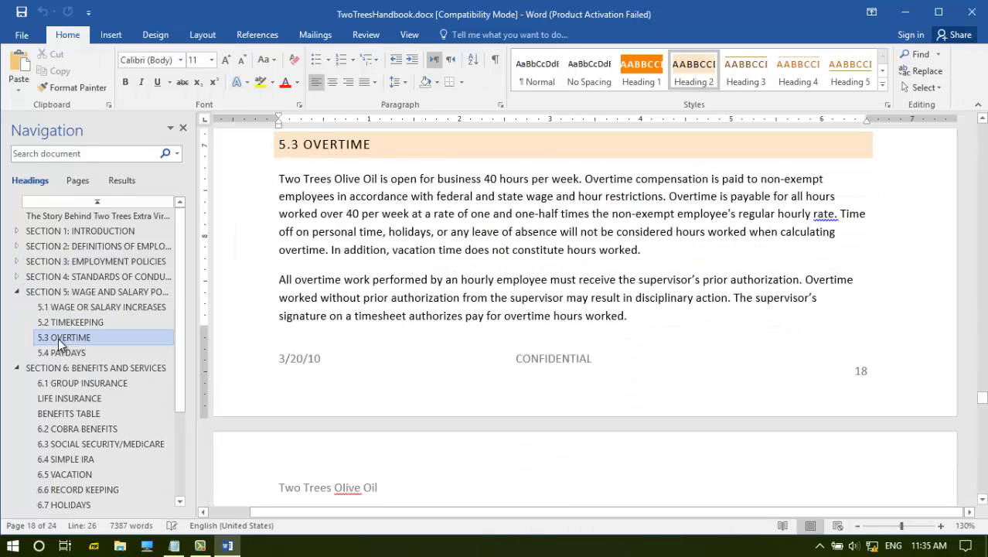
left_click(17, 292)
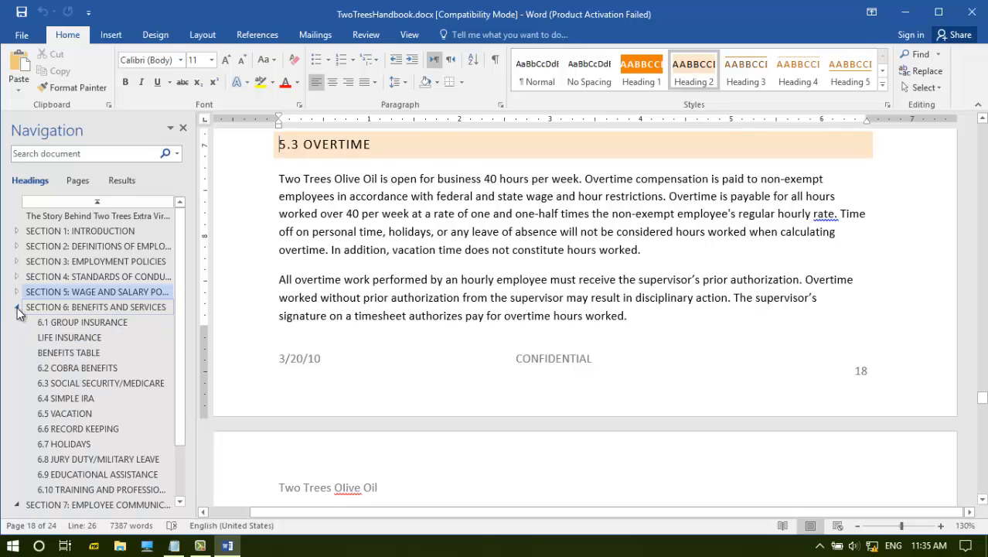
left_click(18, 308)
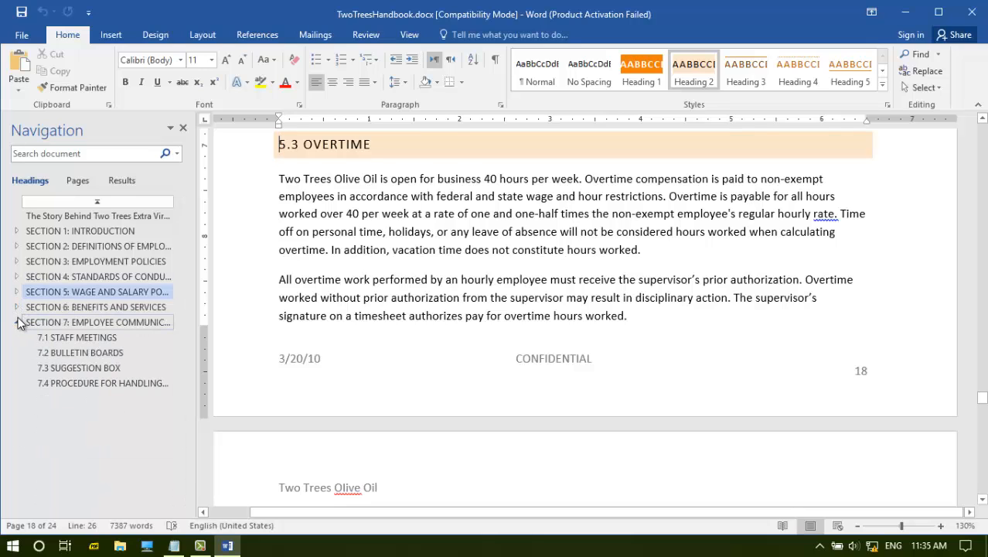
left_click(18, 321)
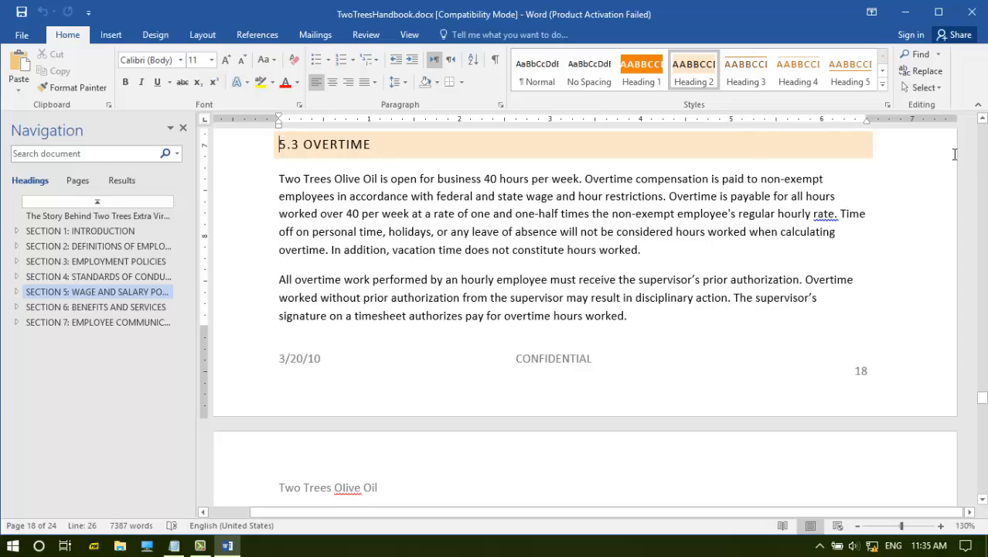
Scroll the document back to the SECTION 4: STANDARDS OF CONDUCT heading.
left_click(982, 119)
left_click(983, 202)
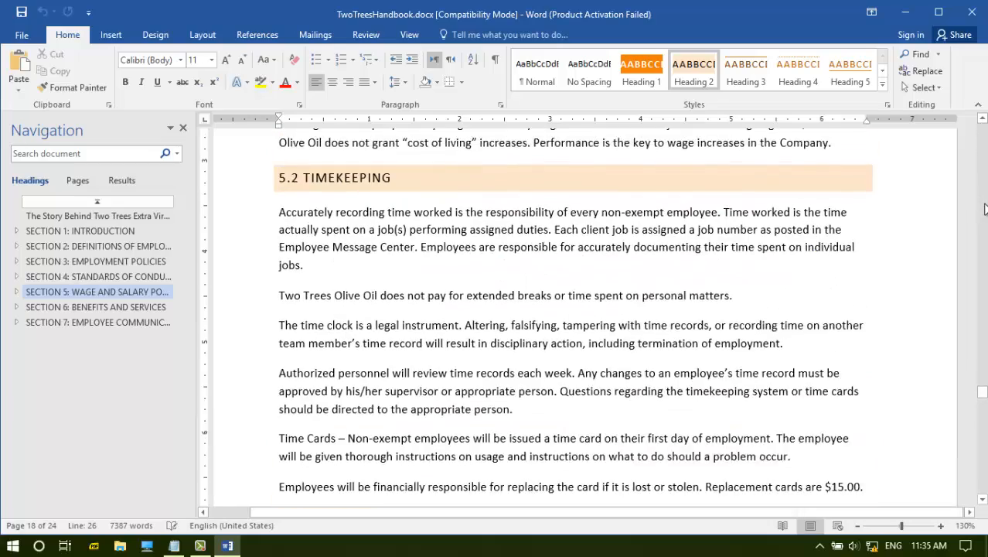
left_click_drag(984, 360, 982, 327)
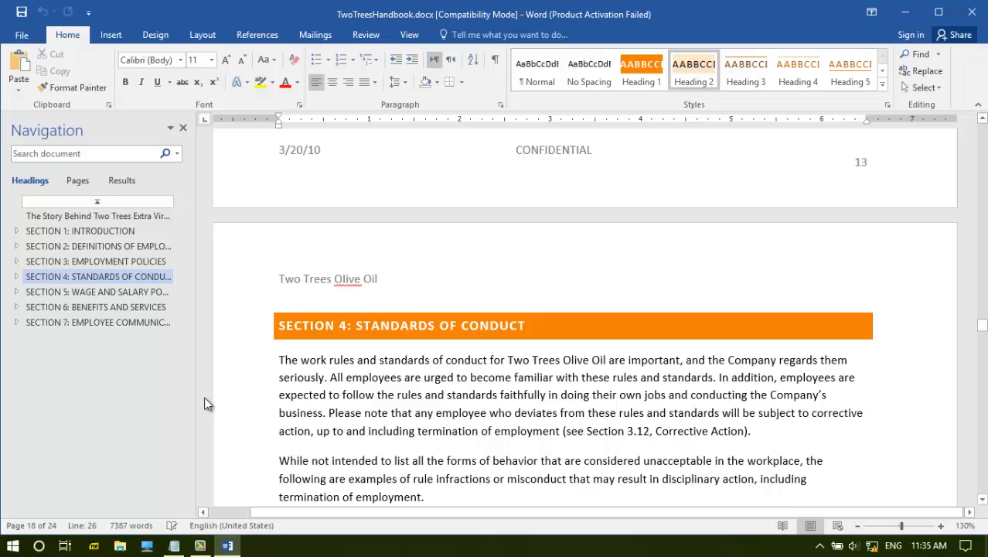
Display page thumbnails in the Navigation pane and use them to go to page 2.
left_click(75, 179)
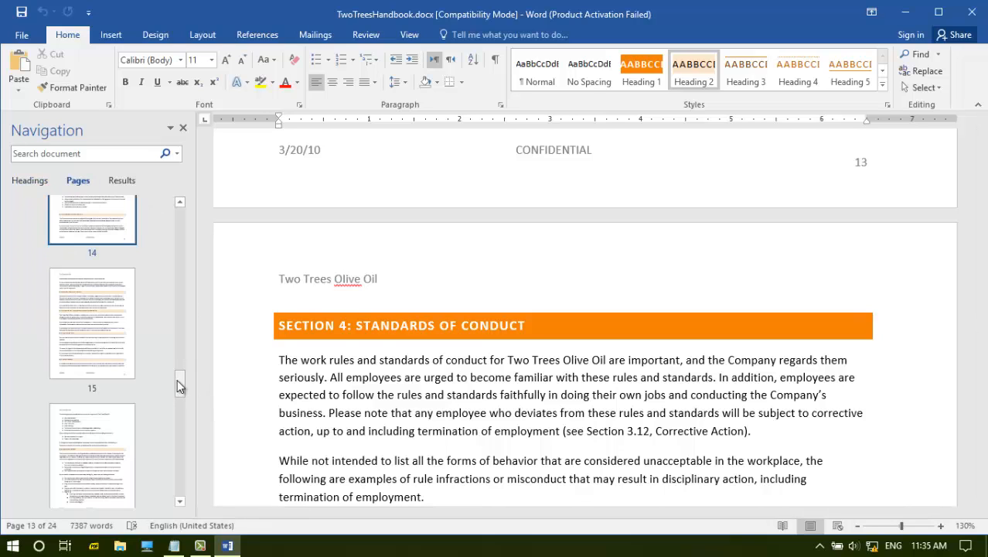
left_click_drag(177, 385, 182, 220)
left_click(99, 269)
left_click(133, 403)
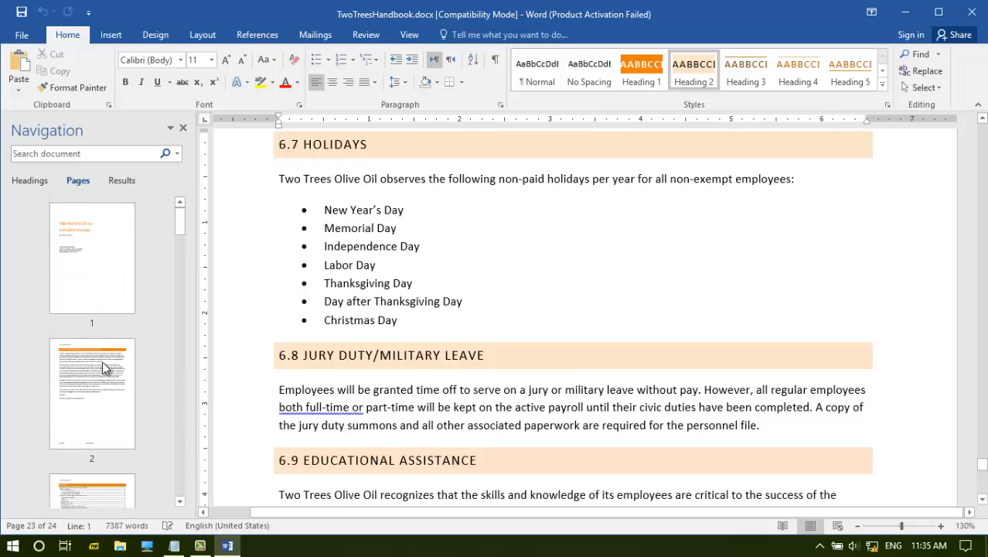
left_click(105, 368)
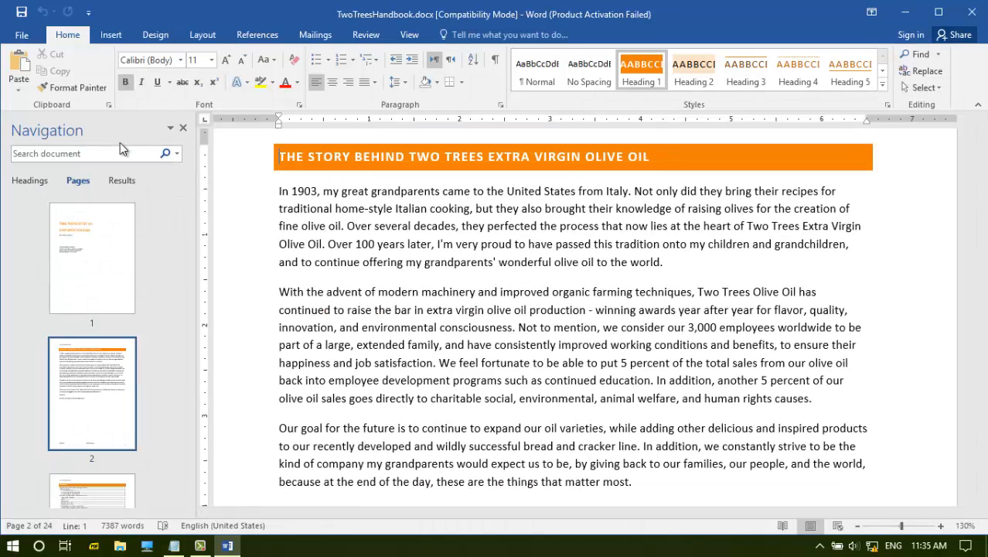
Switch the Navigation pane between its search results, page thumbnails and headings views.
left_click(125, 185)
left_click(80, 180)
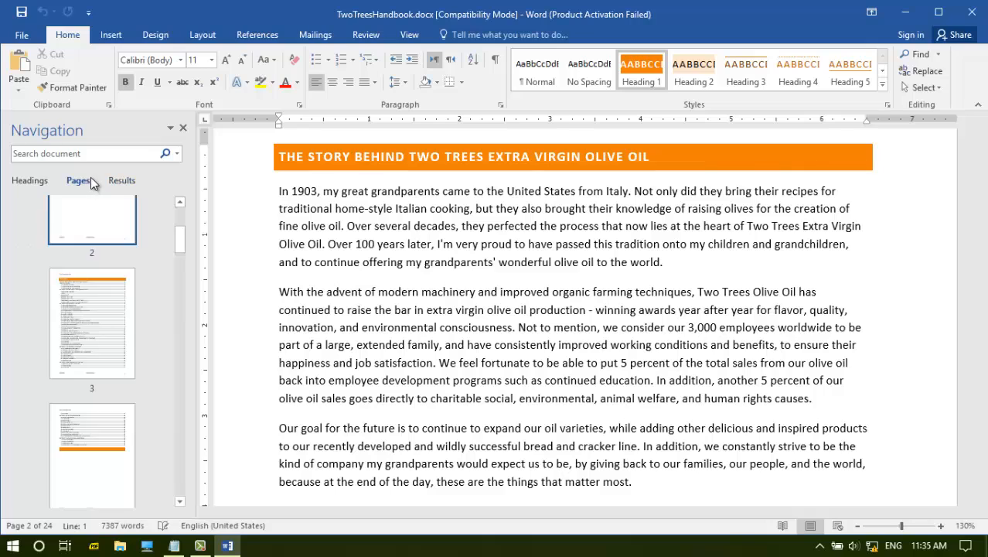
left_click(48, 154)
left_click(30, 181)
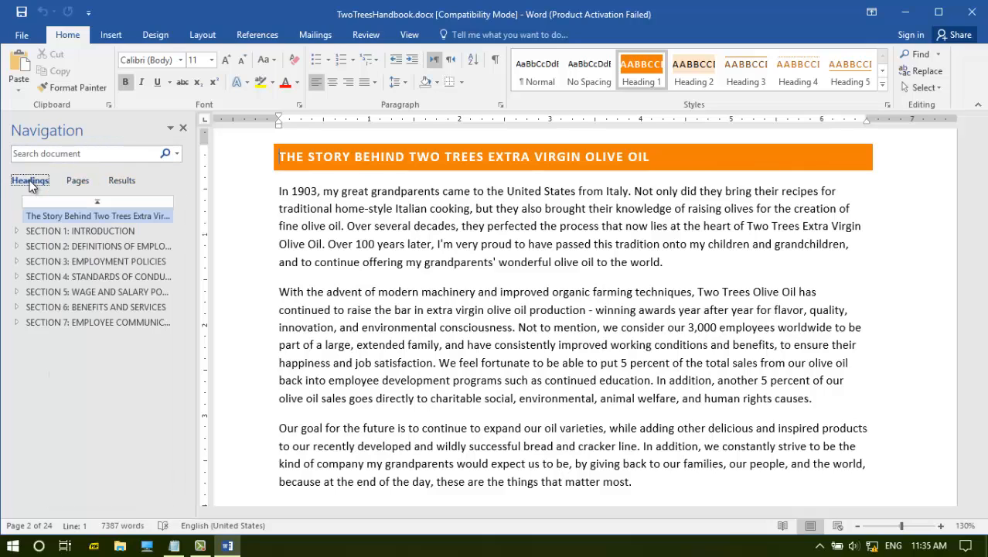
Display the search results view in the Navigation pane and search the document for part-time.
left_click(124, 182)
left_click(103, 152)
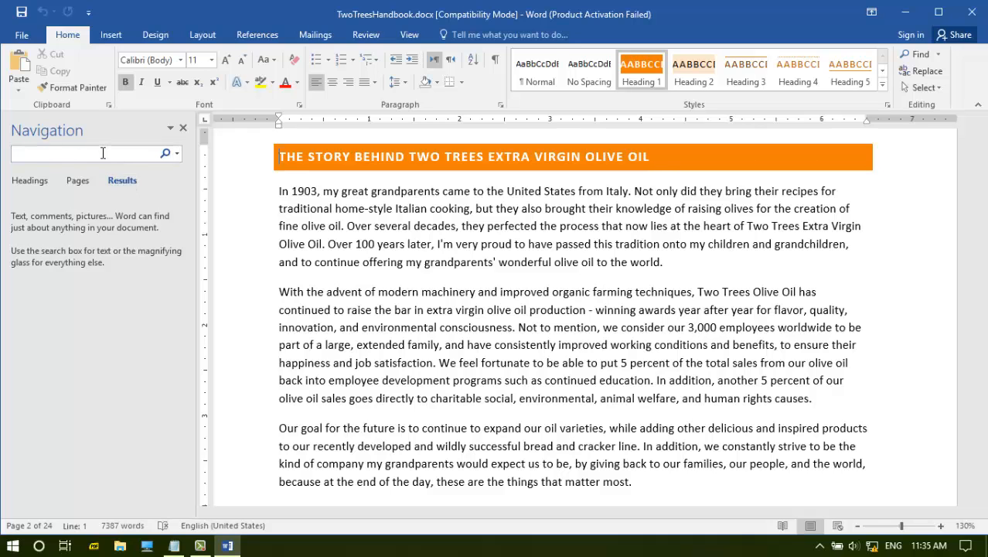
type("part-time")
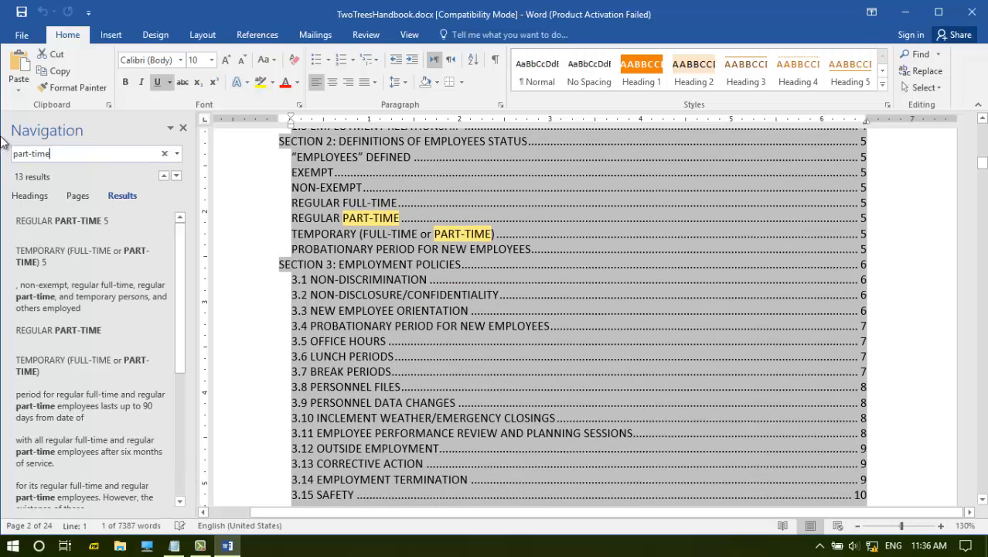
Go through the part-time matches, from REGULAR PART-TIME in the table of contents to the one in section 3.11.
left_click_drag(183, 244, 185, 221)
left_click(100, 220)
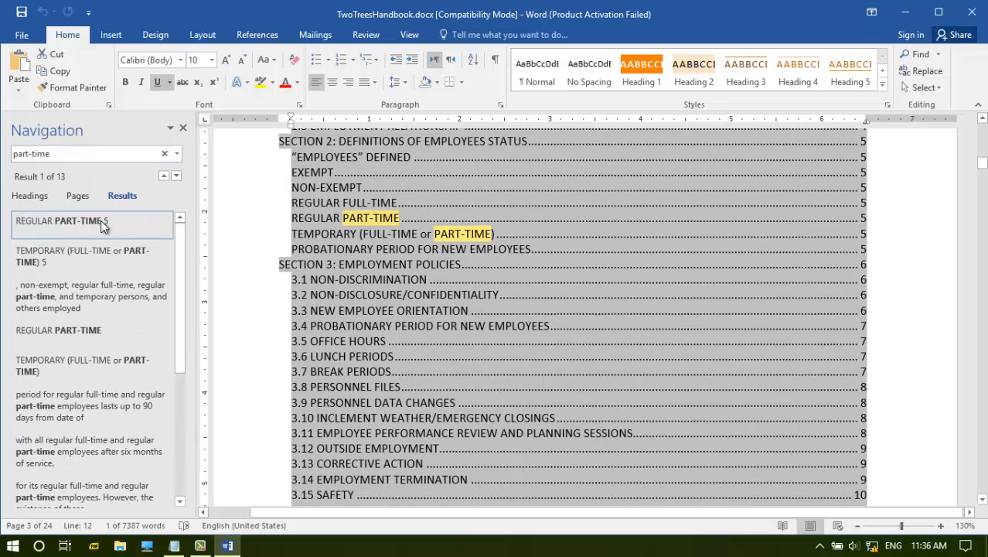
left_click(58, 254)
left_click(84, 330)
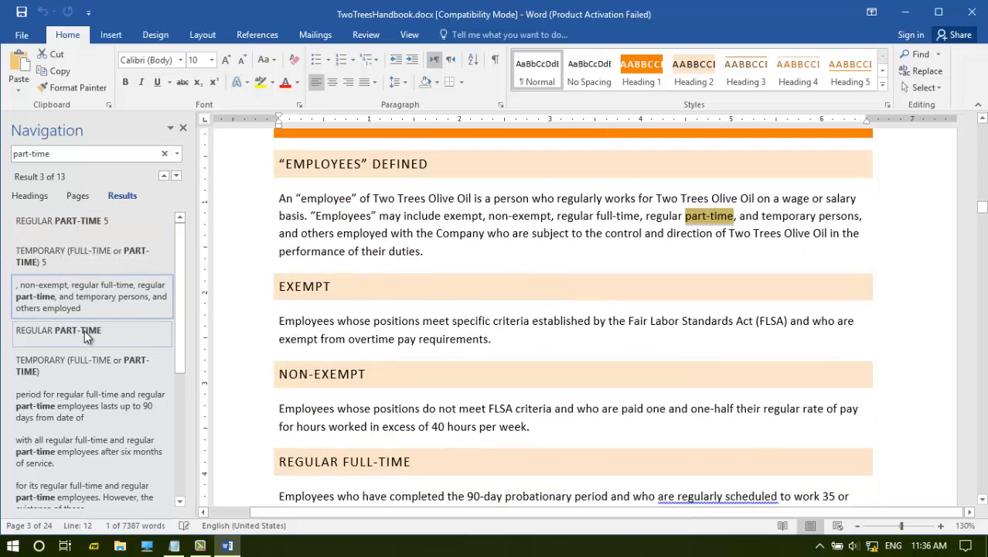
left_click(85, 359)
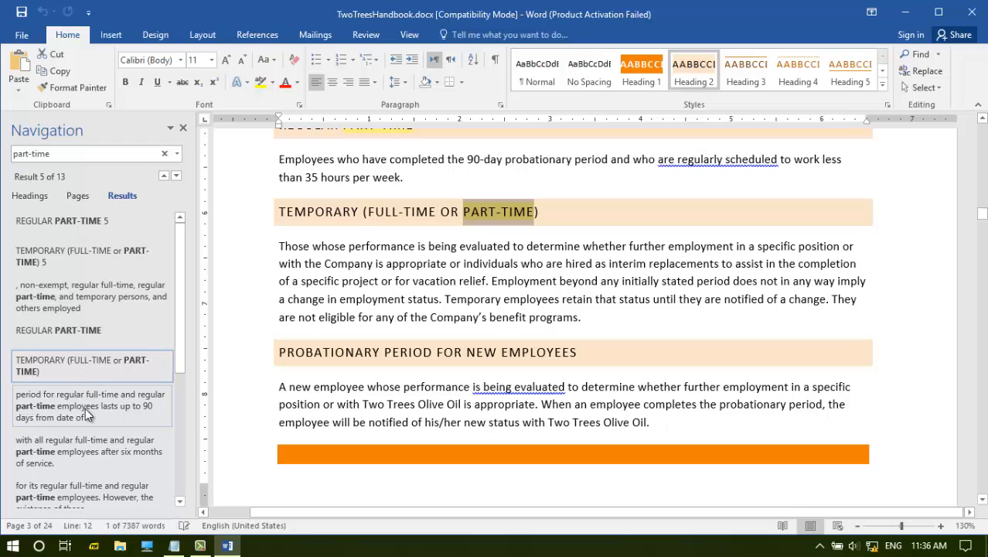
left_click(85, 407)
left_click(86, 456)
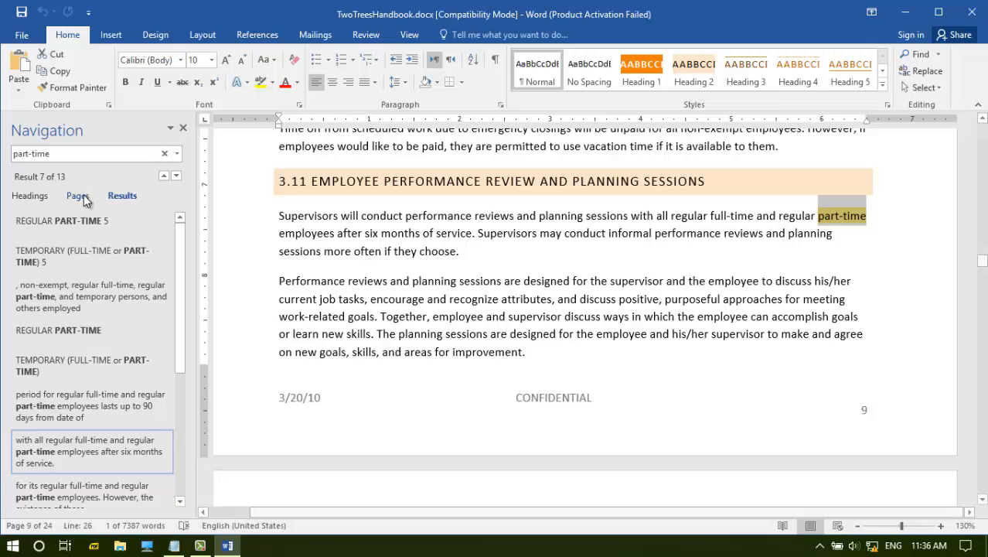
Use the thumbnails of pages containing part-time to go to pages 3 and 8, and review the headings highlighted for the search.
left_click(84, 195)
left_click_drag(182, 356, 172, 234)
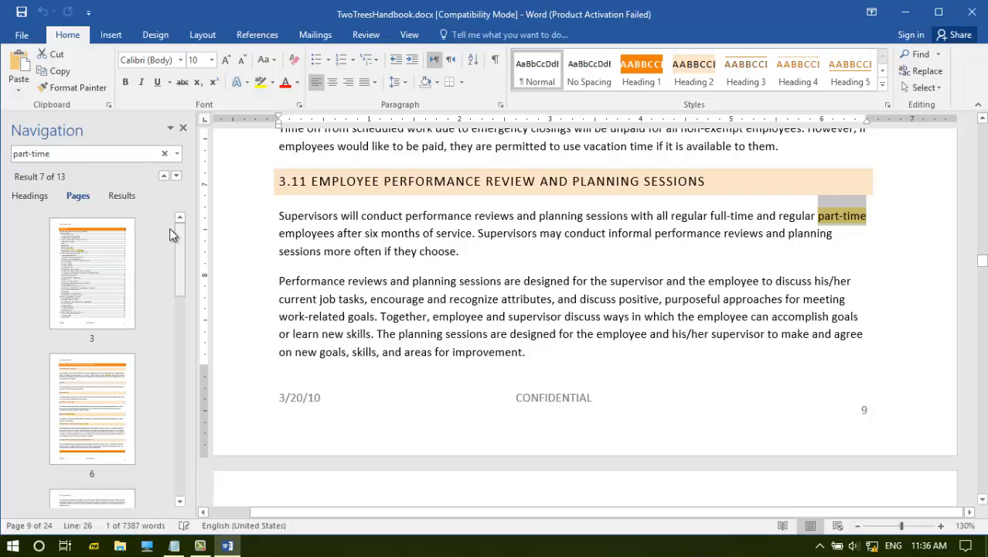
left_click(102, 268)
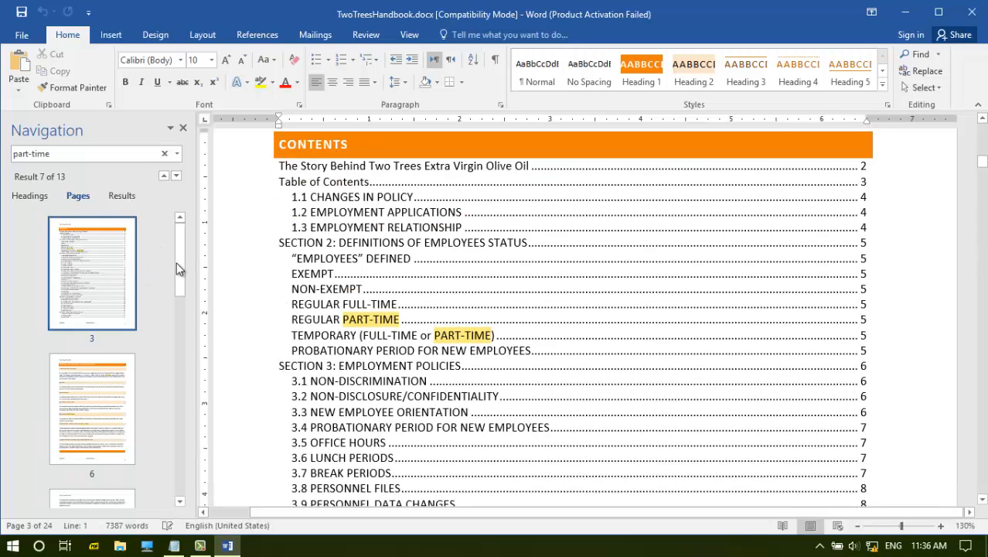
scroll(105, 336, "down", 3)
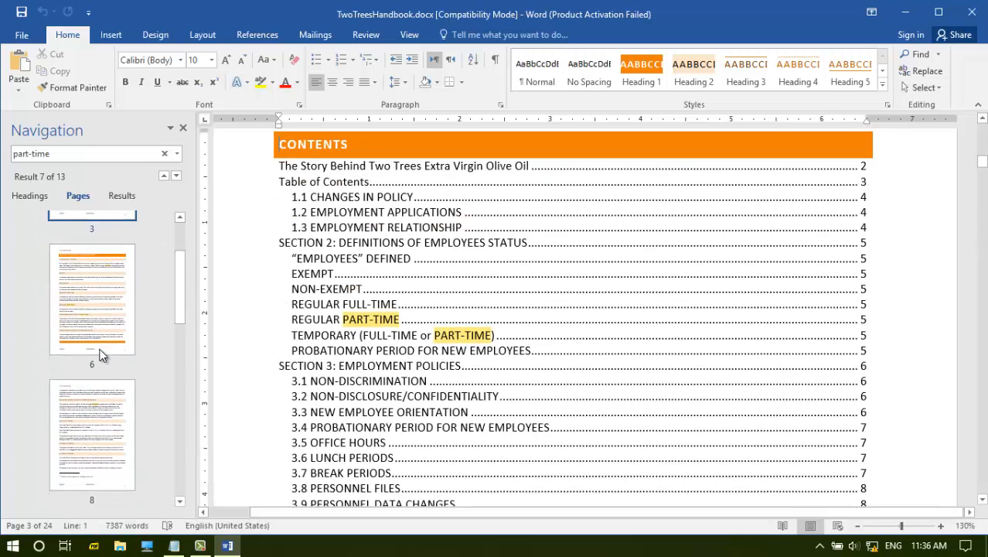
left_click(103, 471)
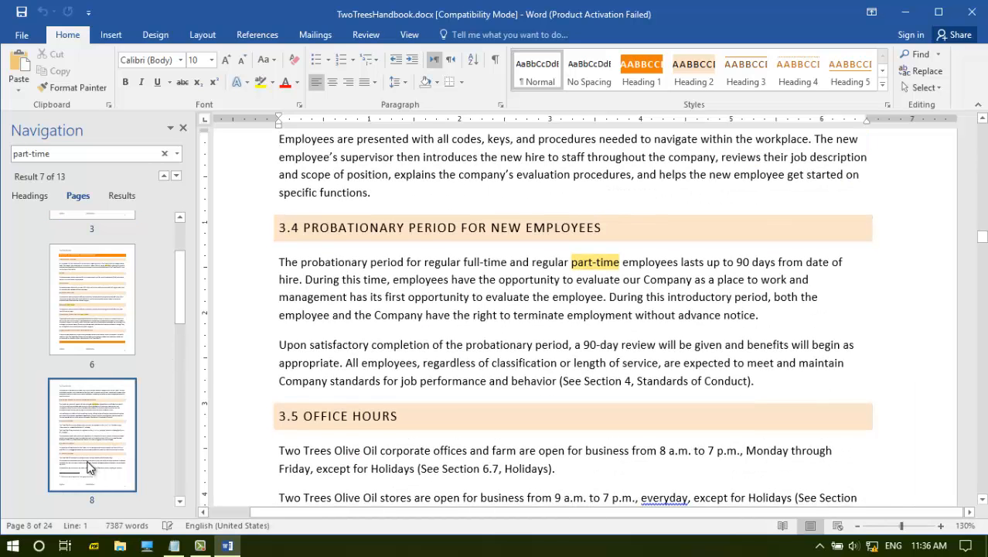
left_click(31, 195)
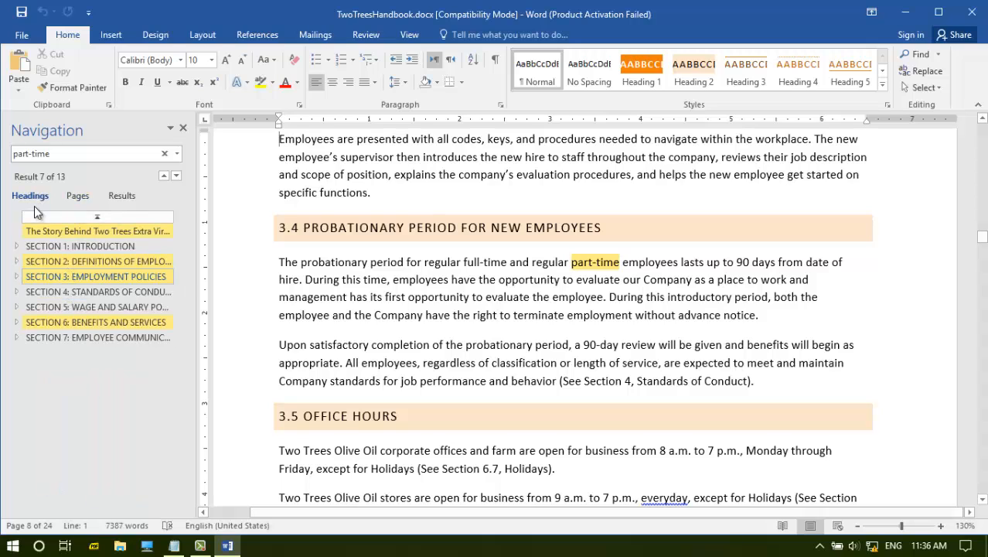
left_click(120, 196)
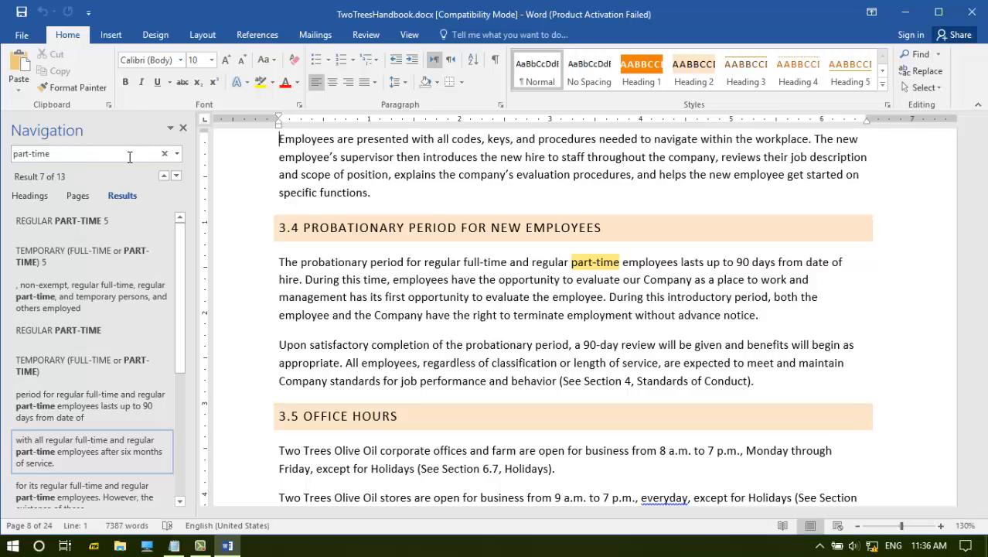
Clear the part-time search, find the tables in the document instead, and go to the one on page 22.
left_click(107, 155)
key("BackSpace")
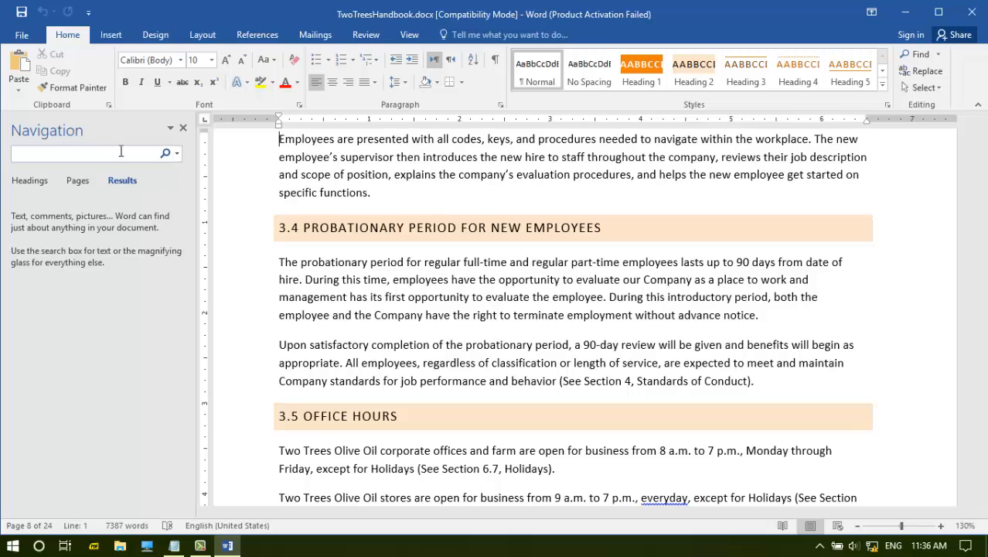
left_click(177, 155)
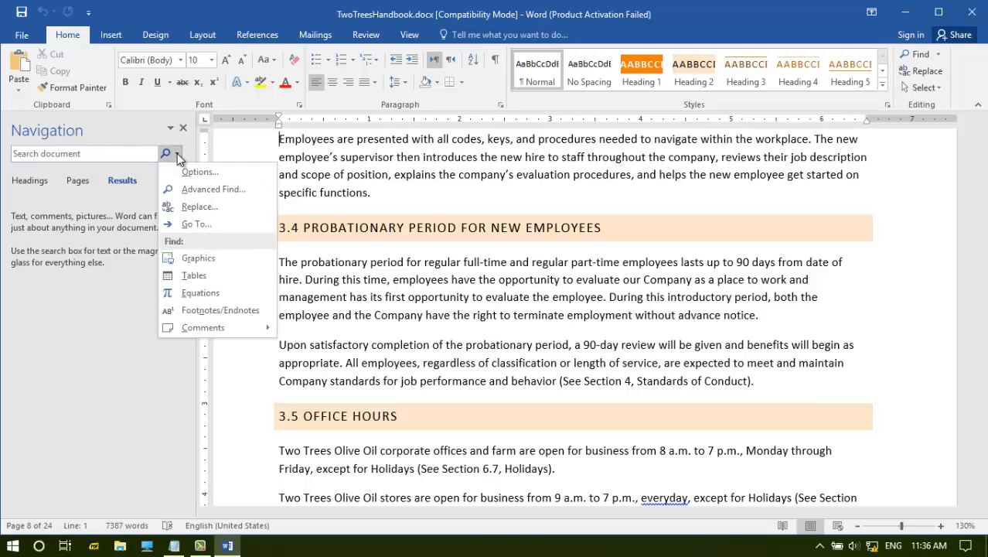
left_click(197, 274)
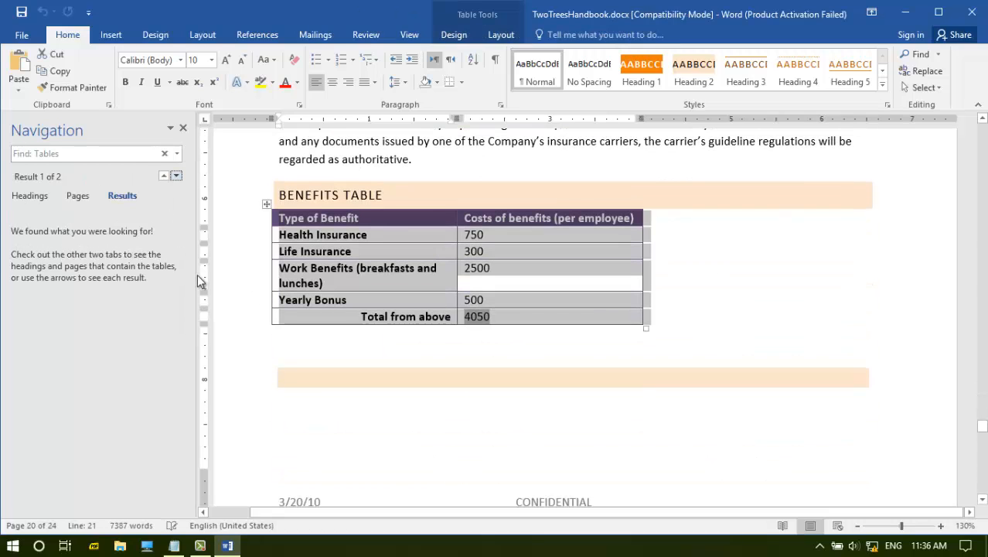
left_click(78, 196)
left_click(99, 435)
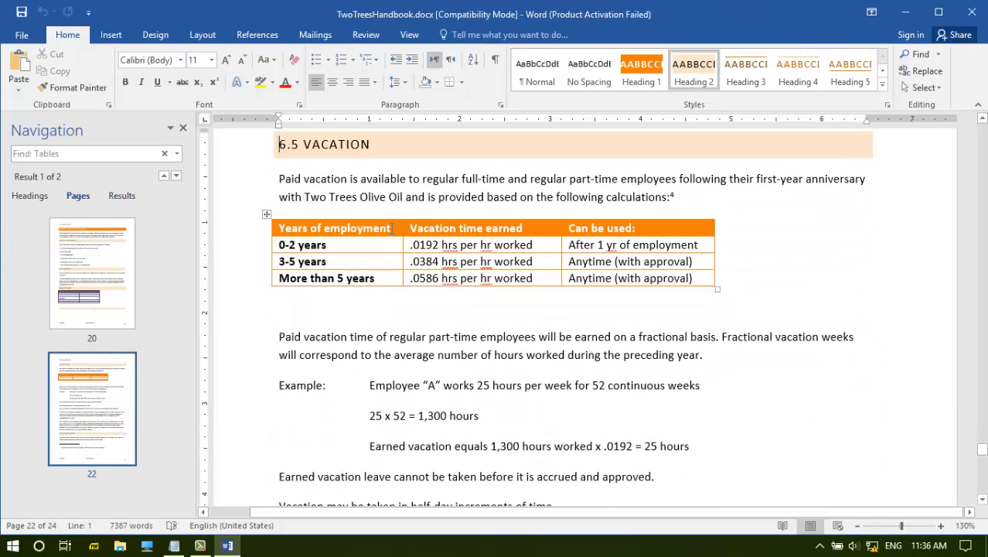
Review the headings, page thumbnails and results views for the table search.
left_click(31, 195)
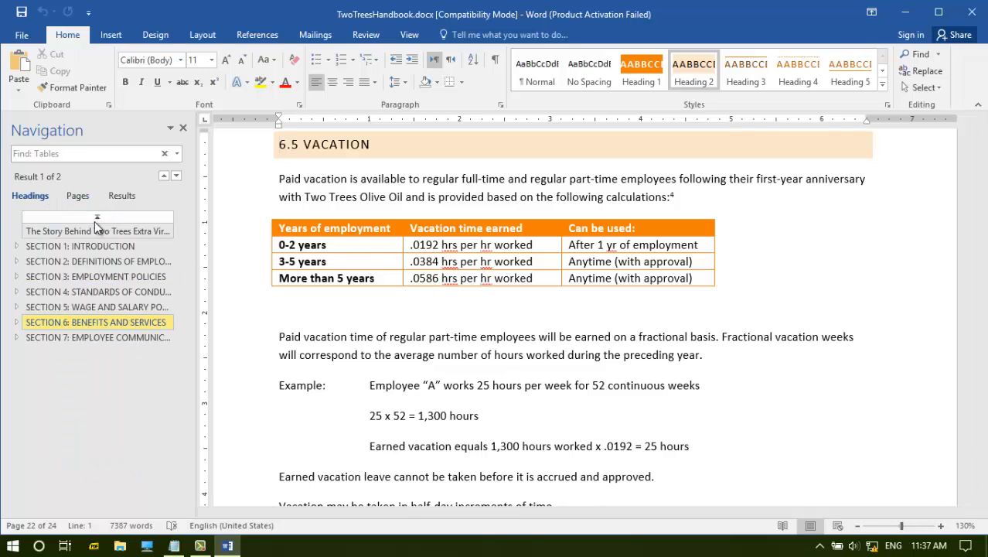
left_click(79, 197)
left_click(126, 195)
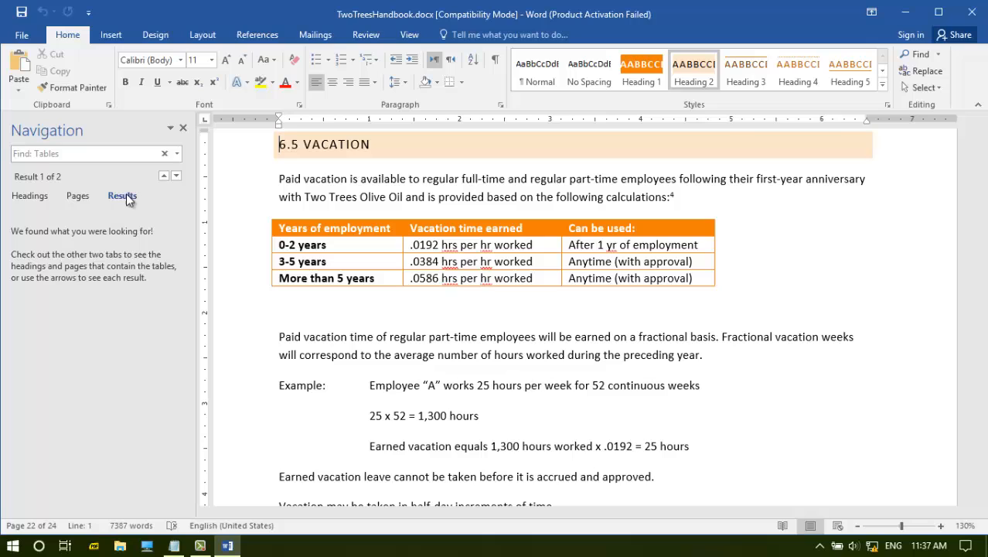
Search the document for graphics from the Navigation pane.
left_click(176, 157)
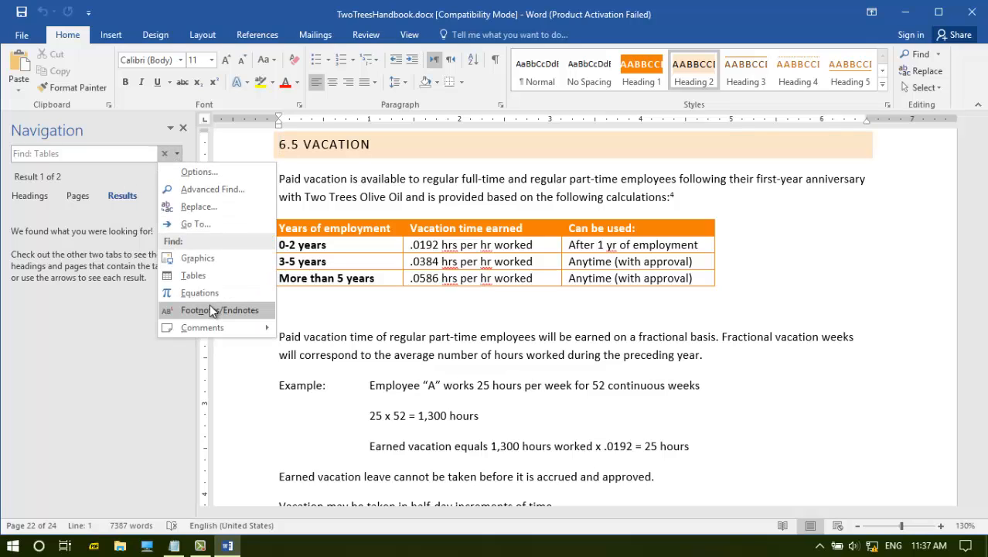
left_click(198, 269)
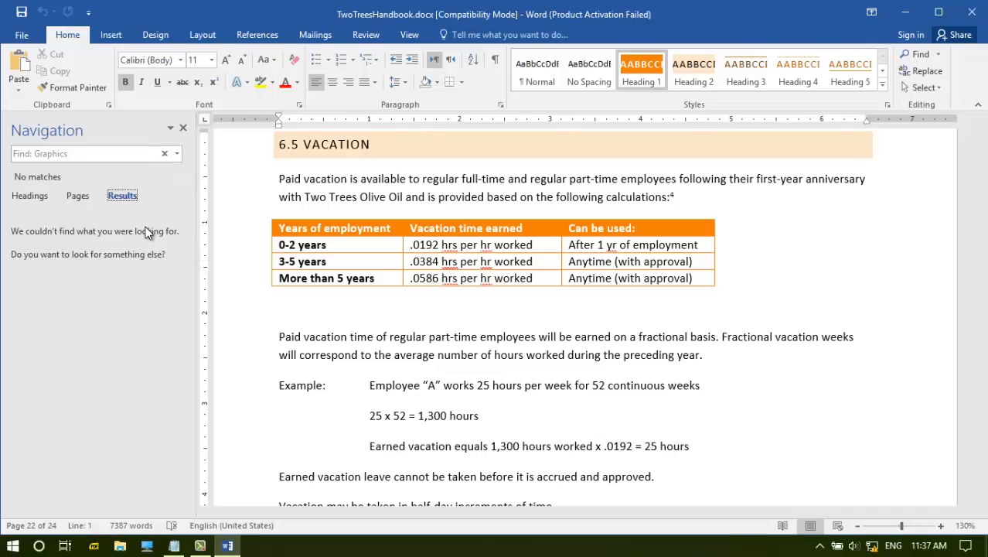
left_click(176, 154)
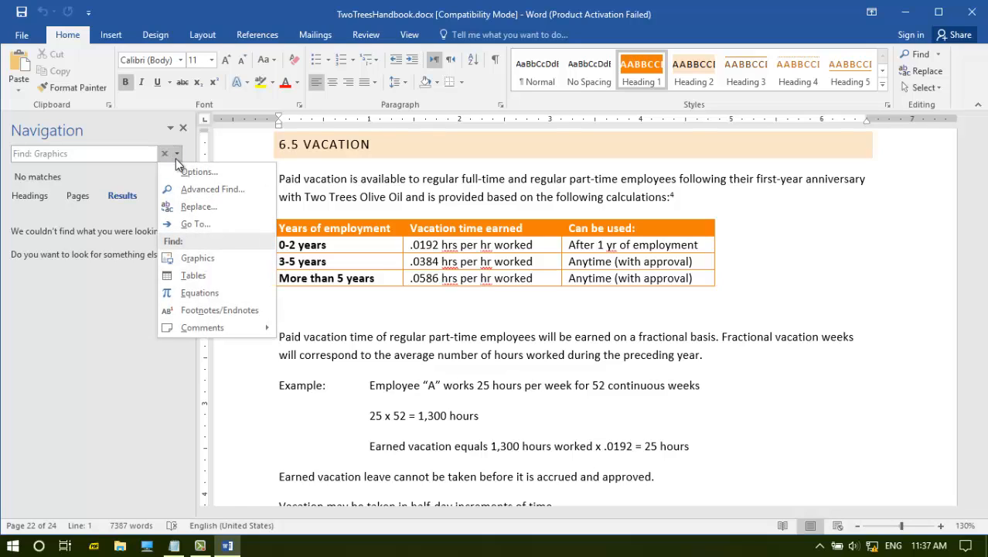
key("Escape")
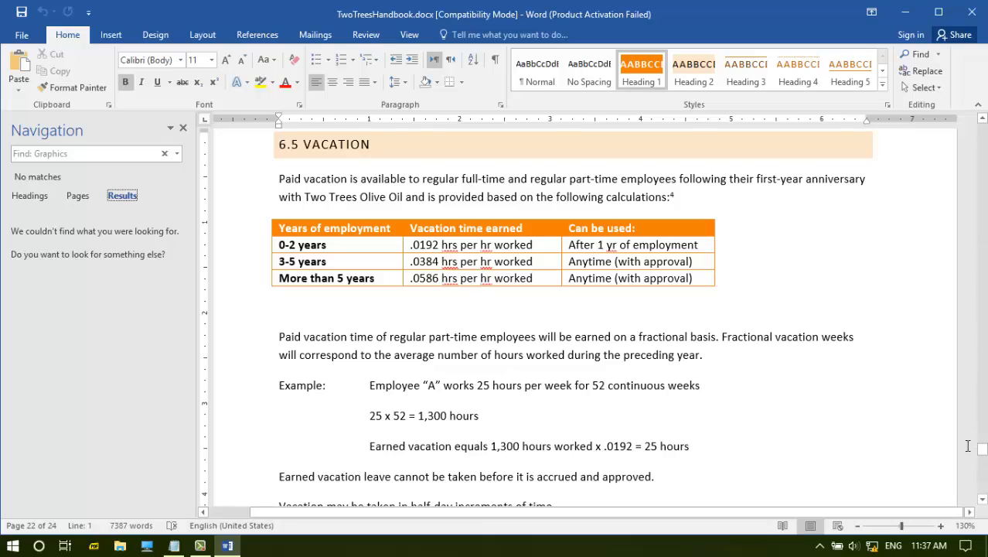
Add the misspelled word Afganistan after "Sincerely," in the closing of the letter on page 2.
left_click_drag(985, 459, 984, 159)
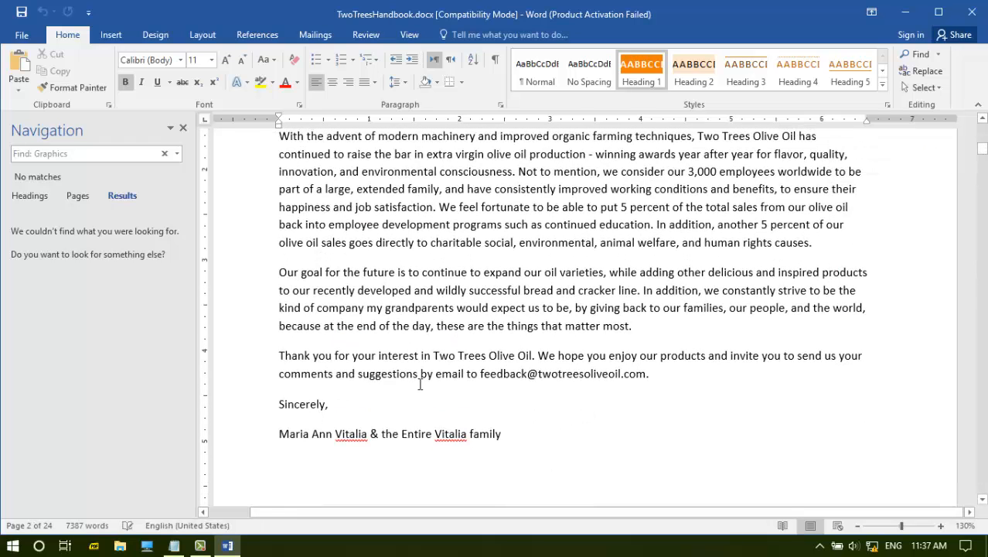
left_click(379, 394)
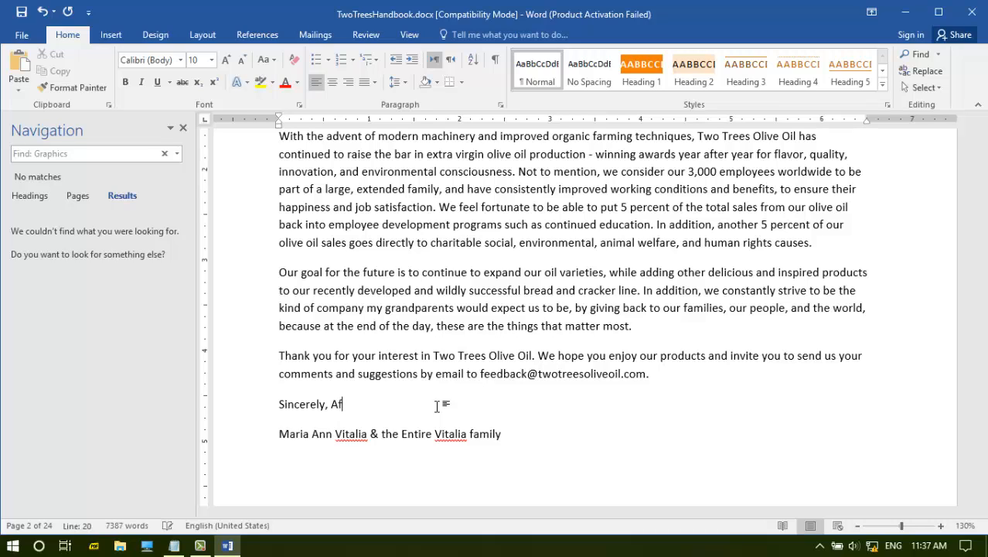
type("Afganistan")
left_click(462, 290)
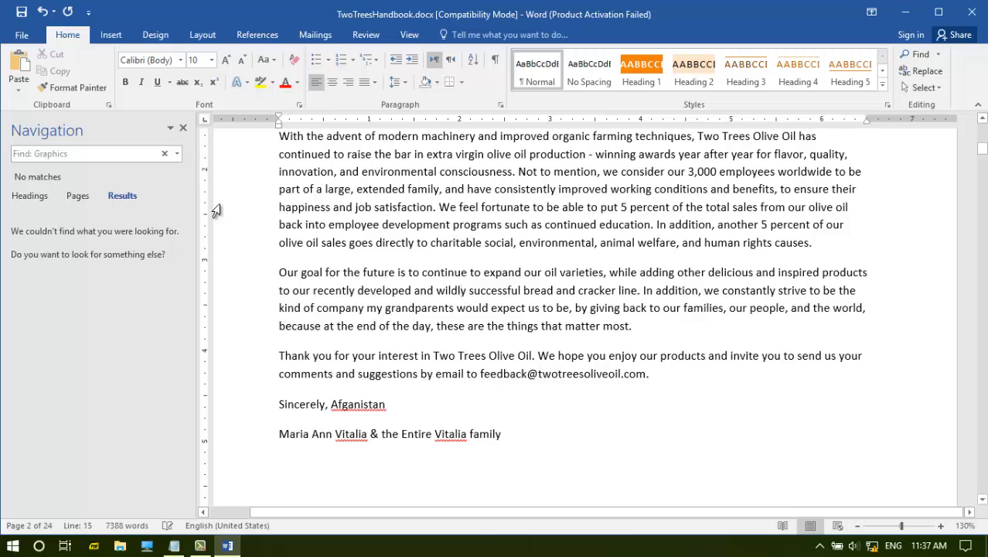
Open Replace from the Navigation pane's search options, and set it to find afganistan and replace it with Afghanistan.
left_click(177, 153)
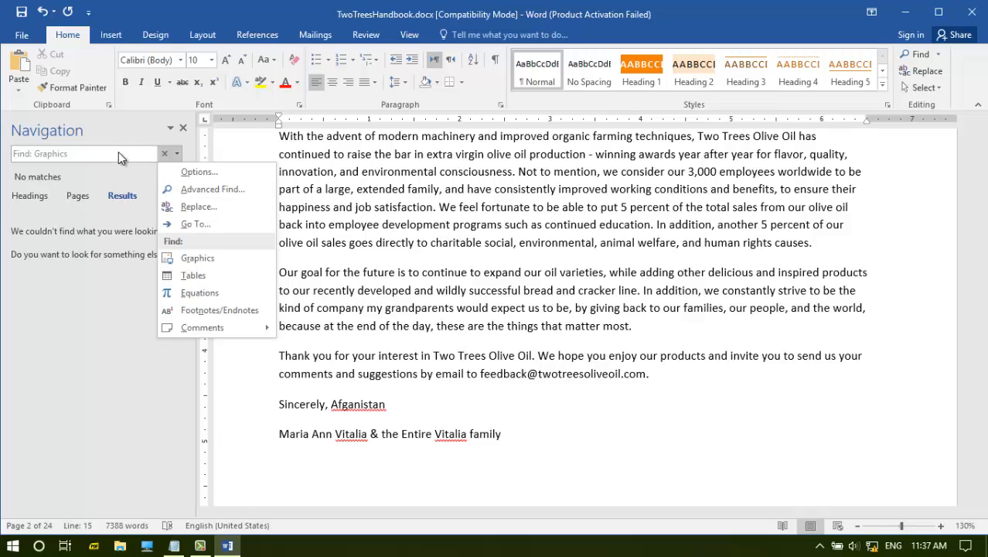
key("Escape")
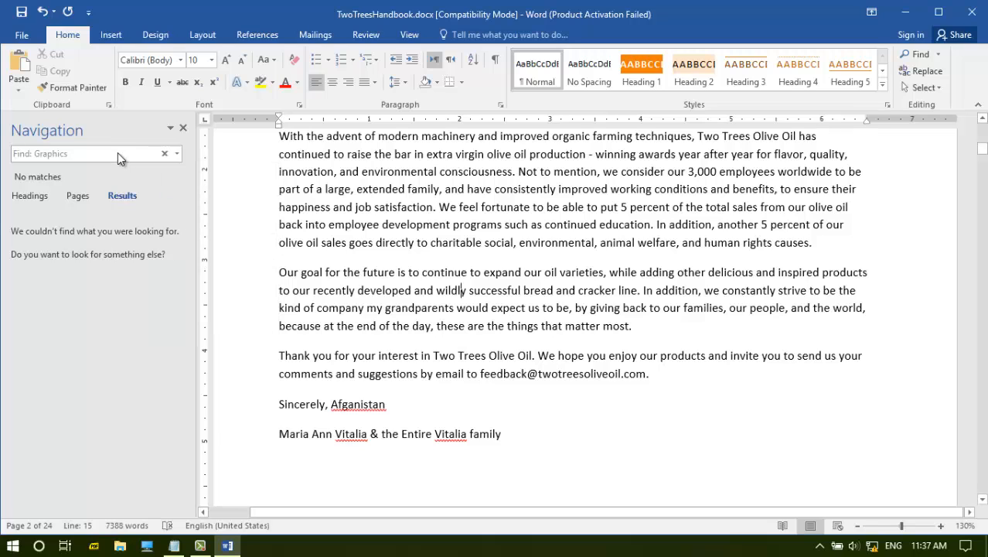
left_click(177, 153)
left_click(224, 209)
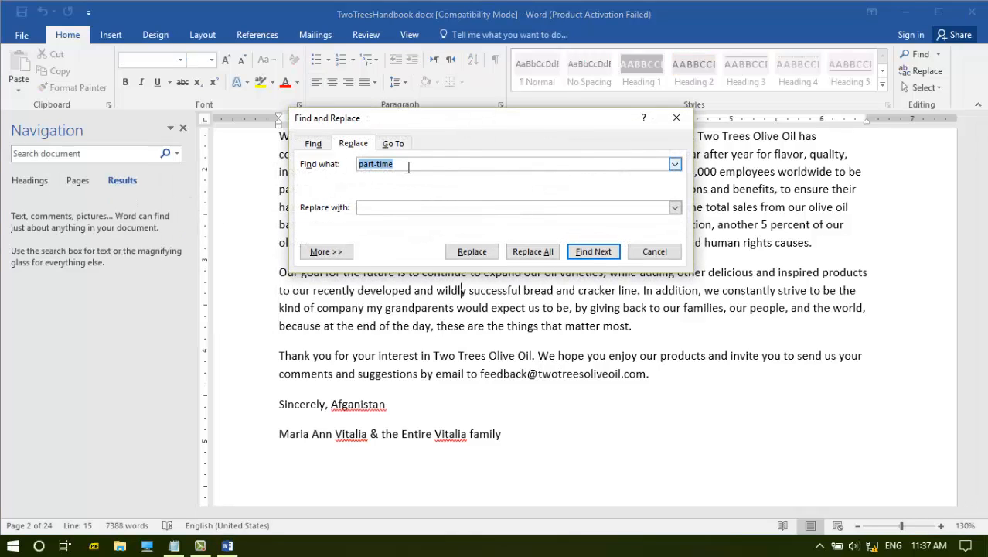
type("afganistan")
left_click(405, 208)
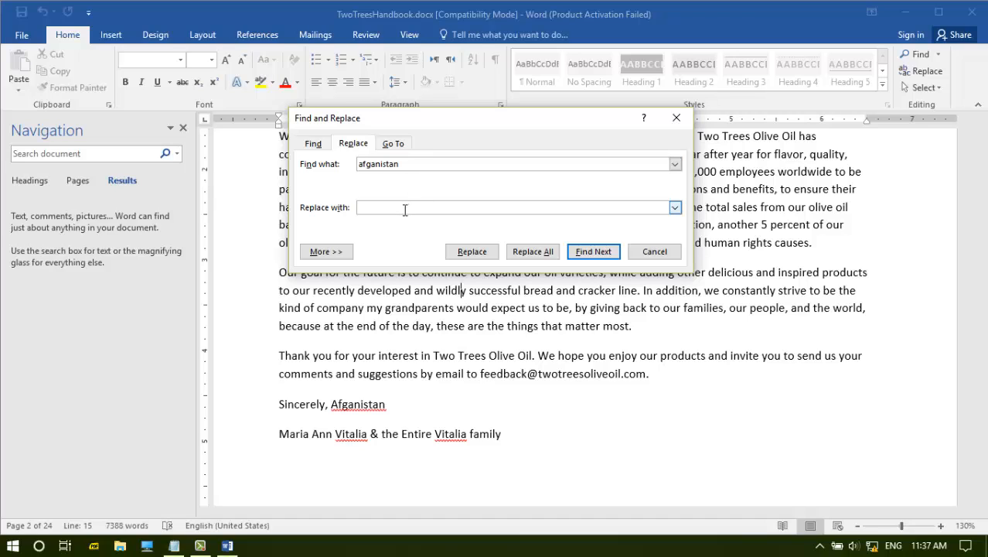
type("Afghanistan")
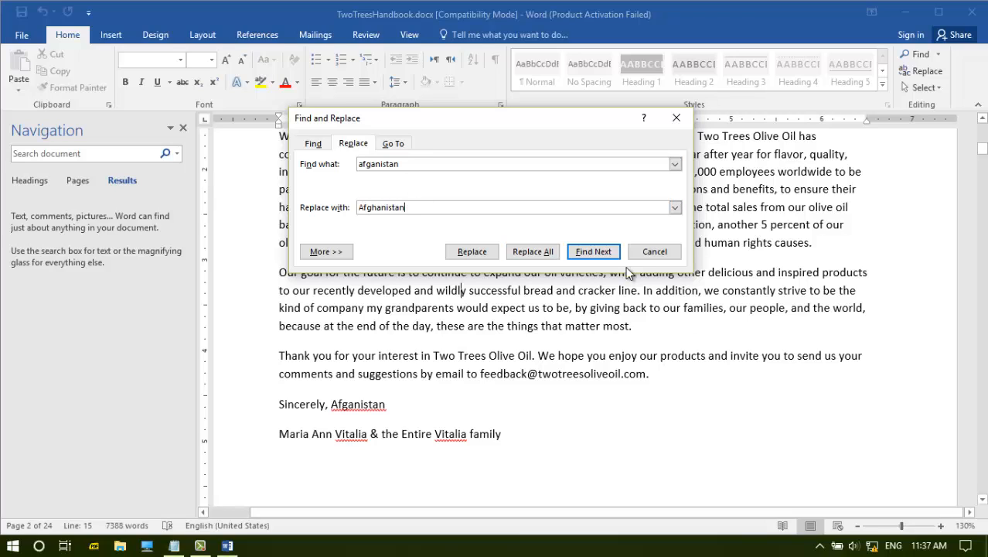
Find the next occurrence of afganistan, replace it with Afghanistan, and dismiss the search message.
left_click(603, 252)
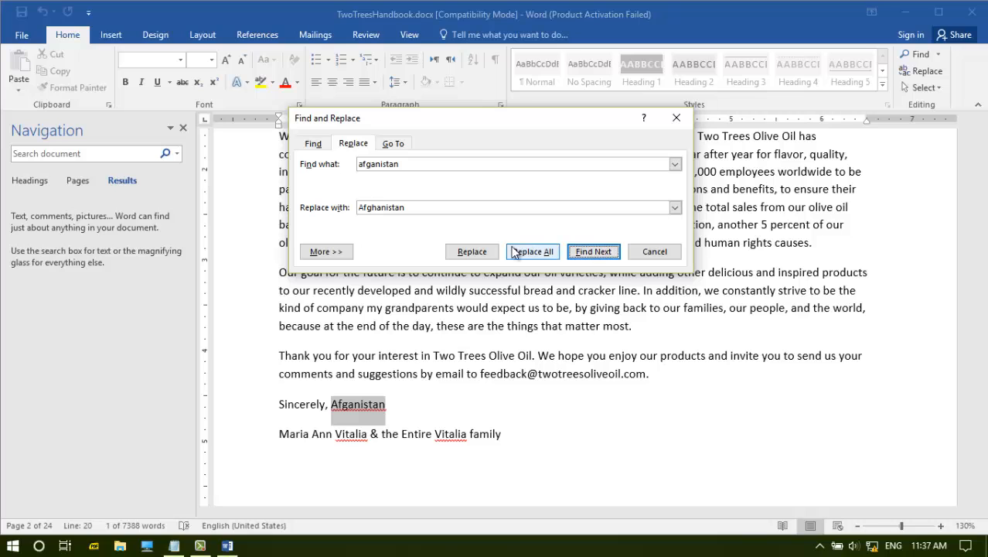
left_click(476, 251)
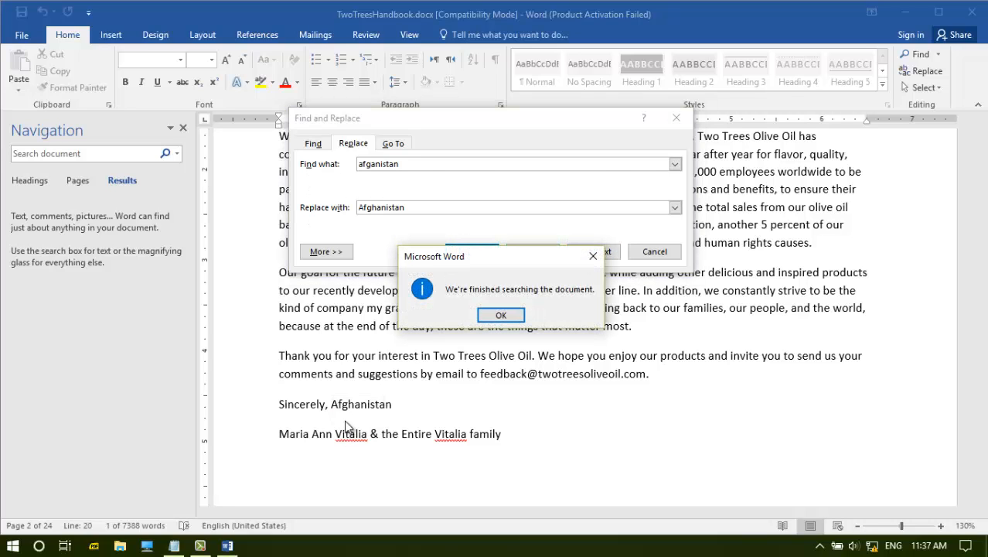
left_click(497, 314)
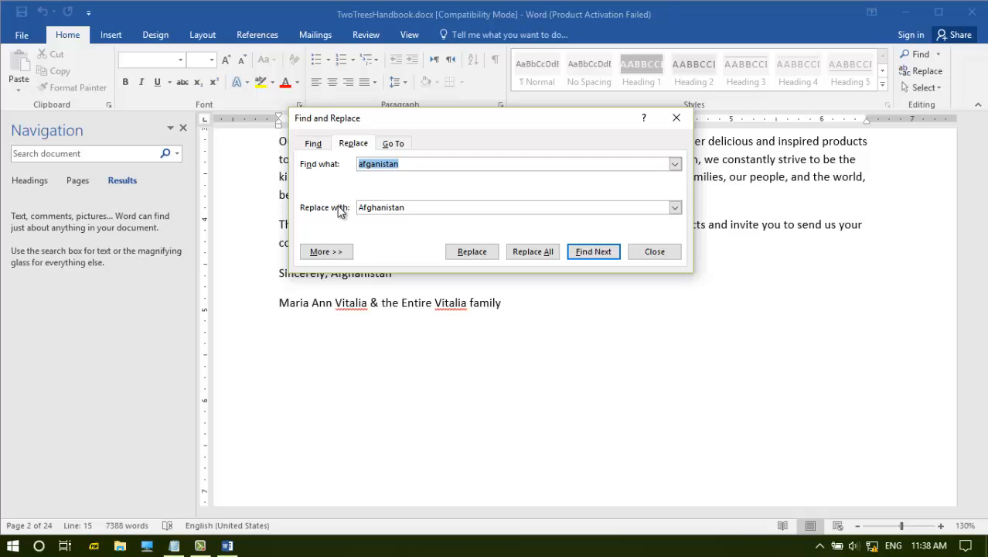
Close the Replace dialog, open Go To from the Navigation pane's search options, and go to page 15 of the document.
left_click(648, 251)
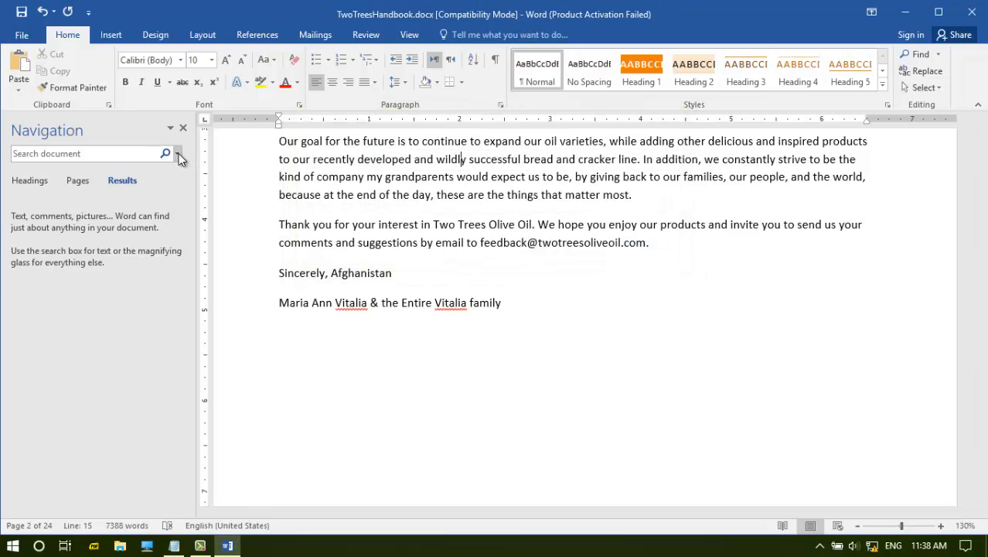
left_click(176, 153)
left_click(181, 219)
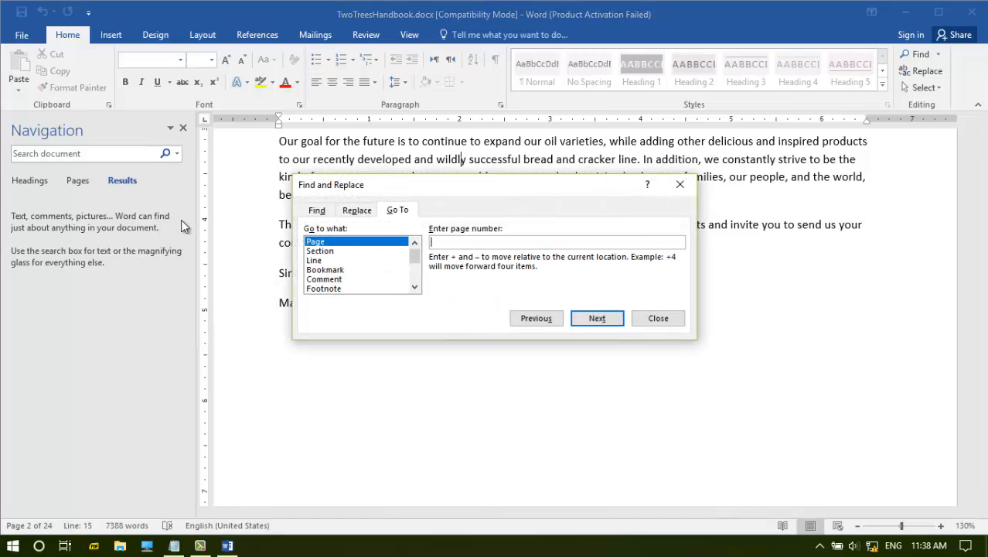
left_click(325, 250)
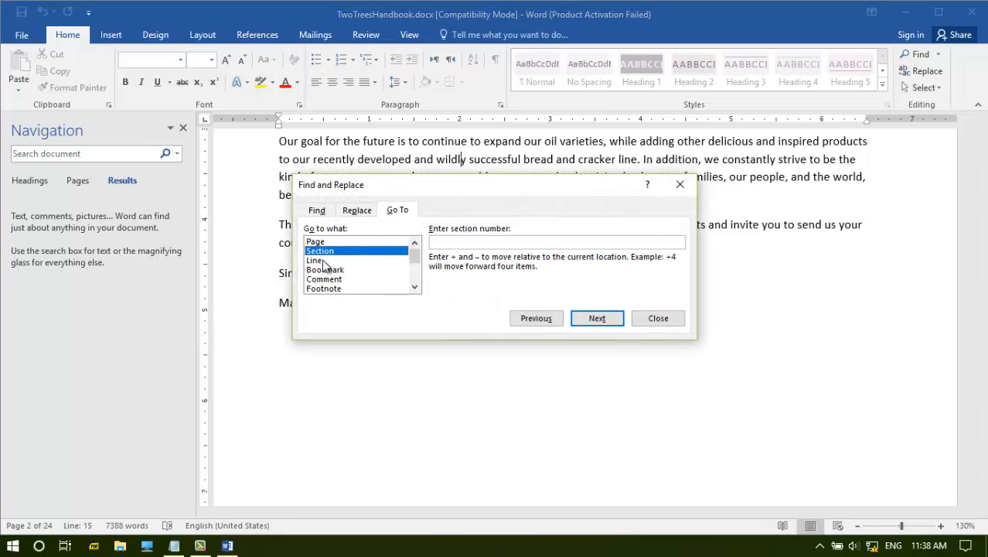
left_click(323, 259)
left_click(319, 242)
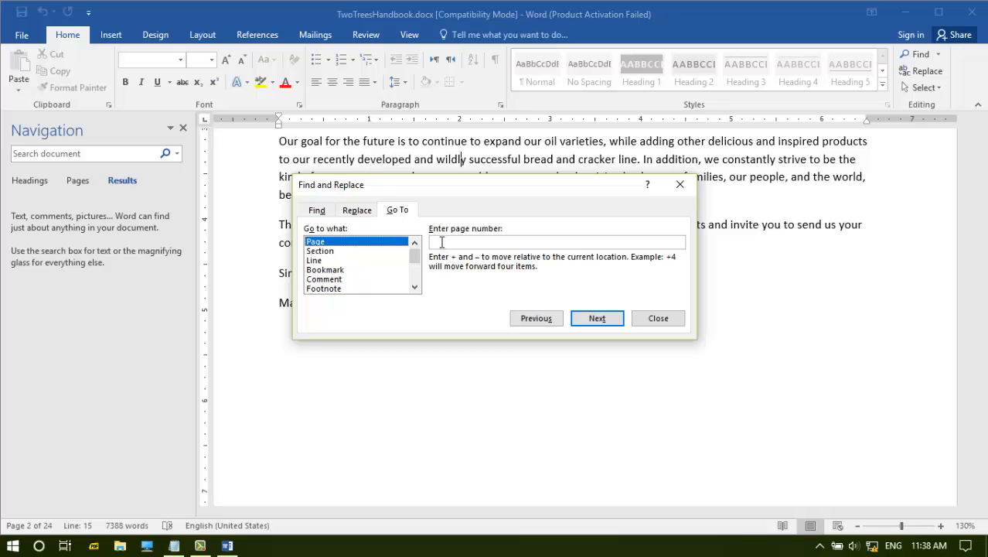
left_click(442, 242)
type("15")
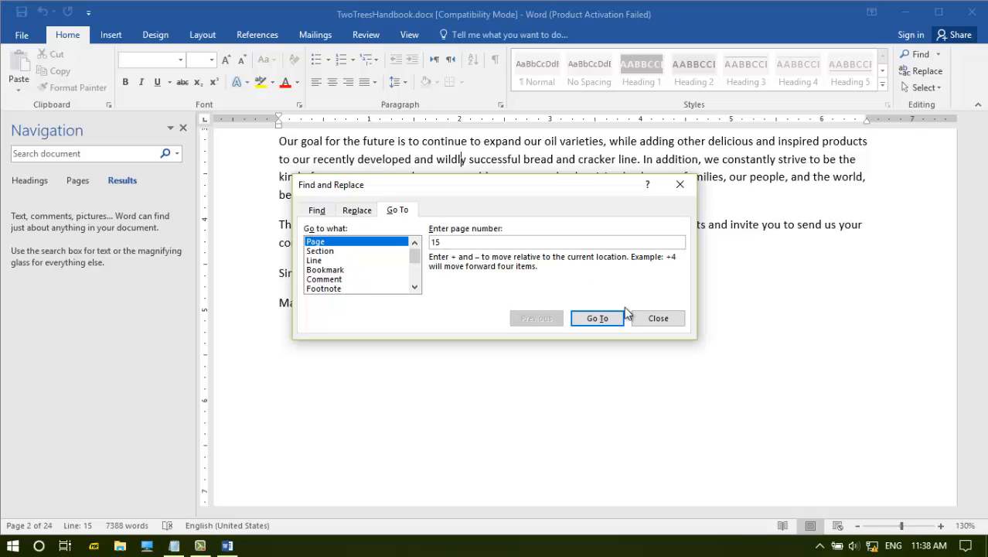
left_click(600, 317)
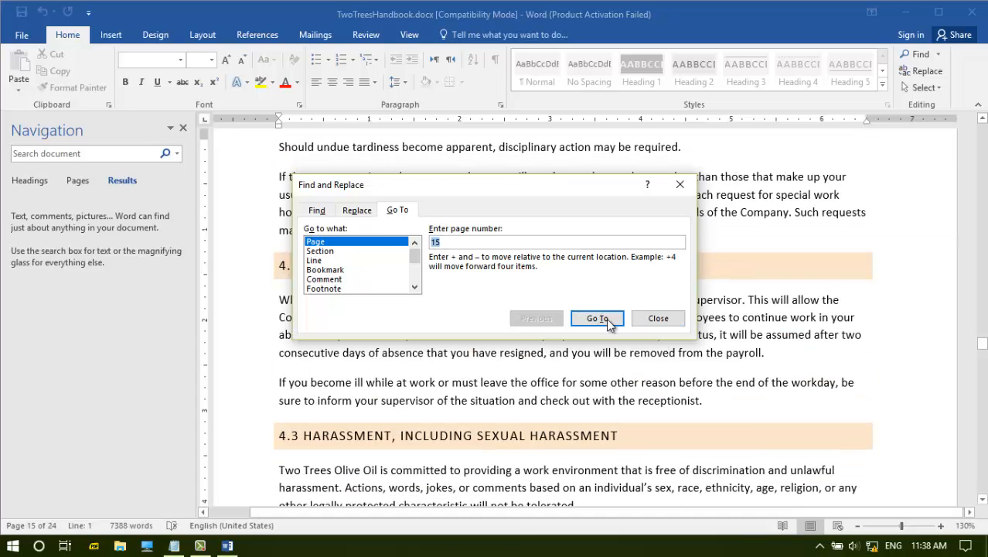
Switch the Go To target to Line and go to line 34 of the document.
left_click(344, 261)
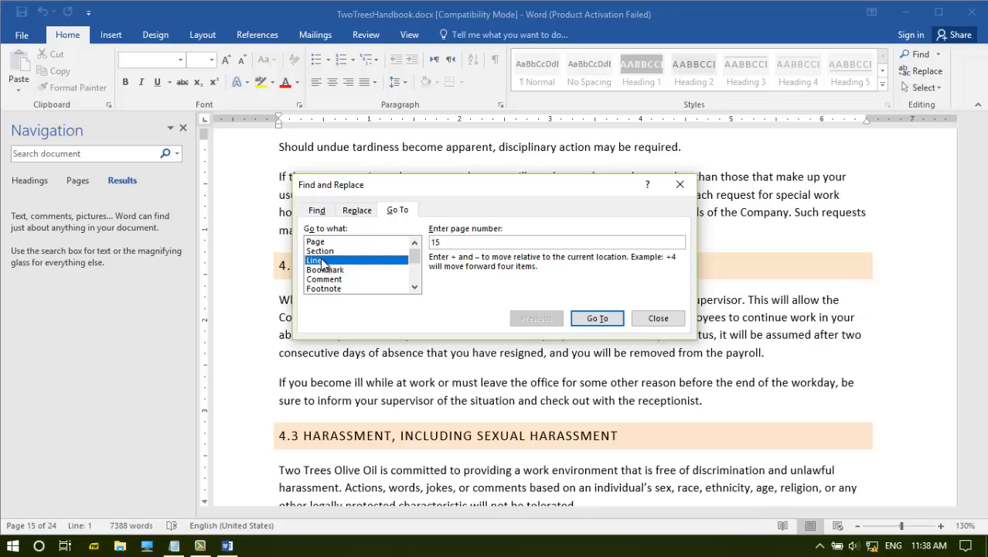
left_click(445, 243)
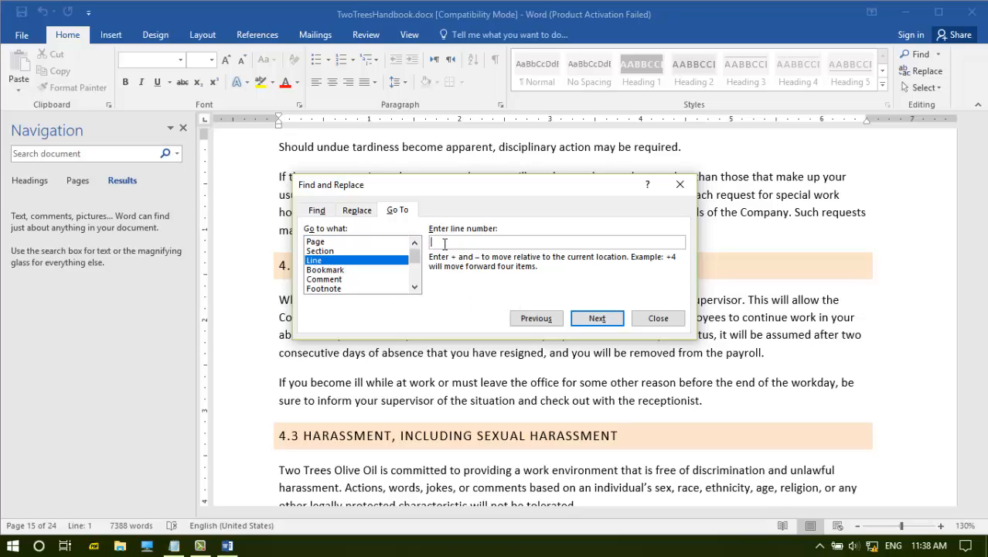
type("34")
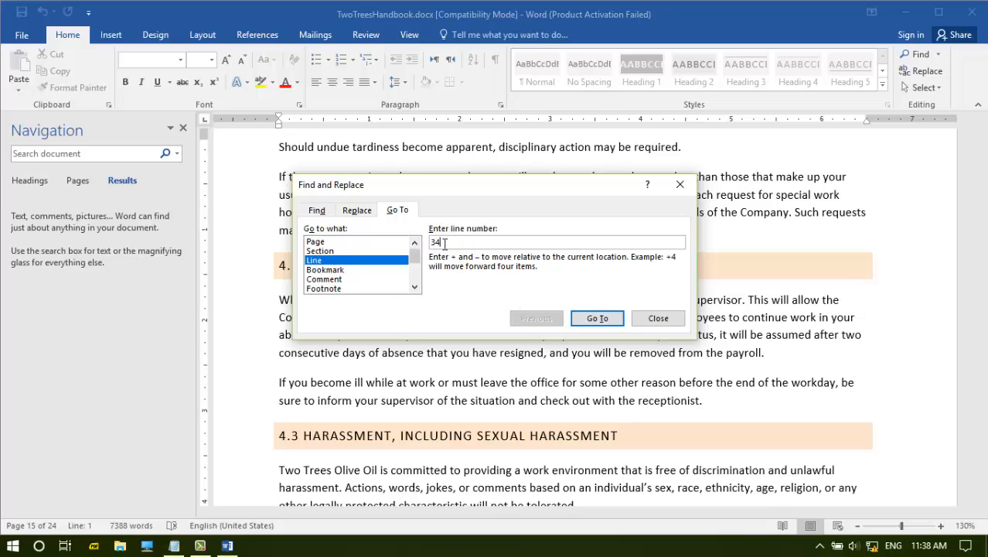
left_click(597, 318)
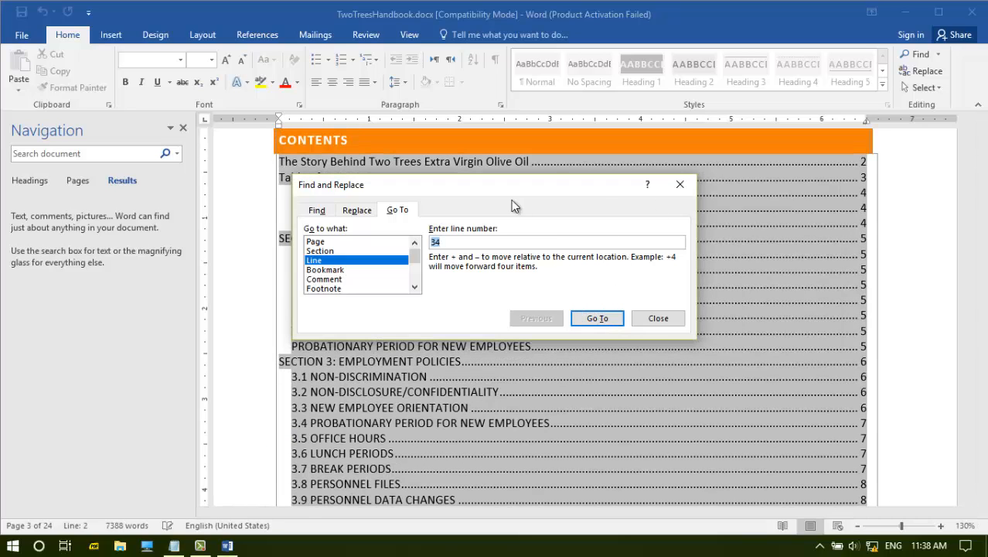
Browse the Section, Comment, Bookmark and Footnote targets in Go To, and go to page 12 and close the dialog.
left_click(335, 252)
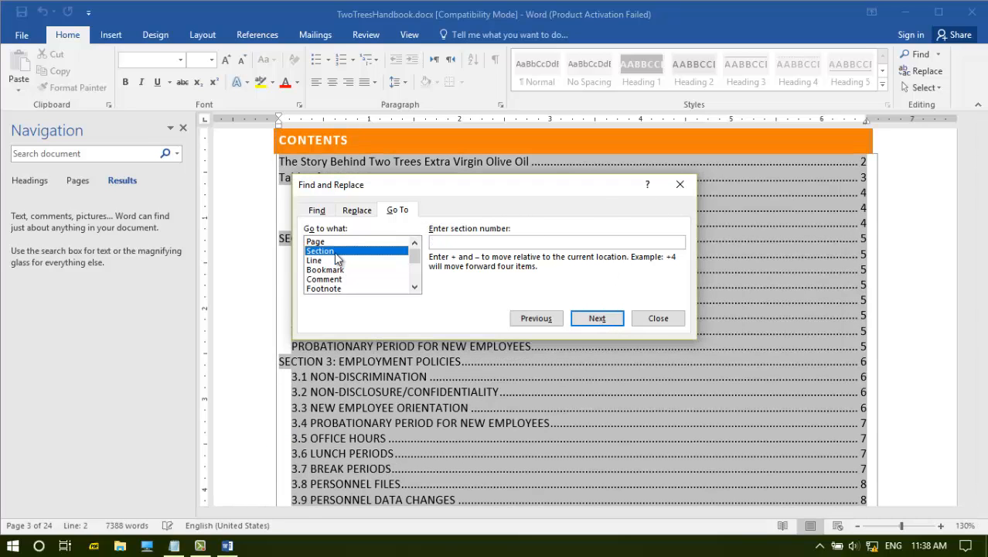
left_click(332, 279)
left_click(331, 270)
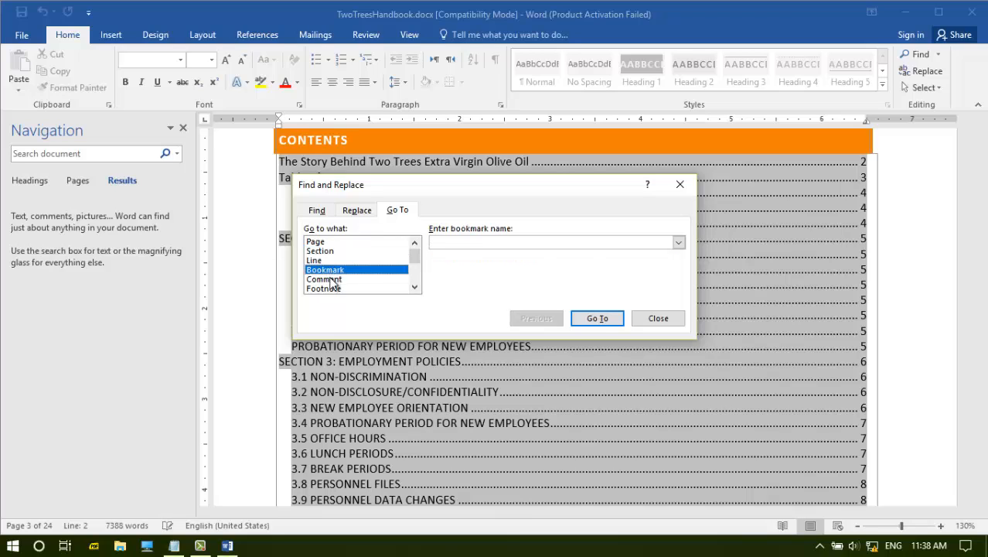
left_click(331, 279)
left_click(329, 289)
left_click(325, 242)
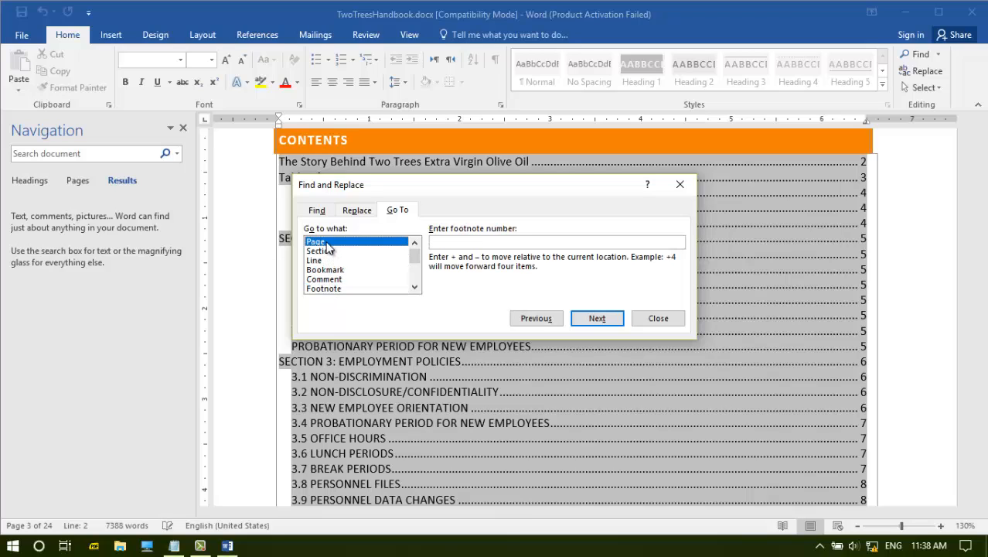
left_click(520, 243)
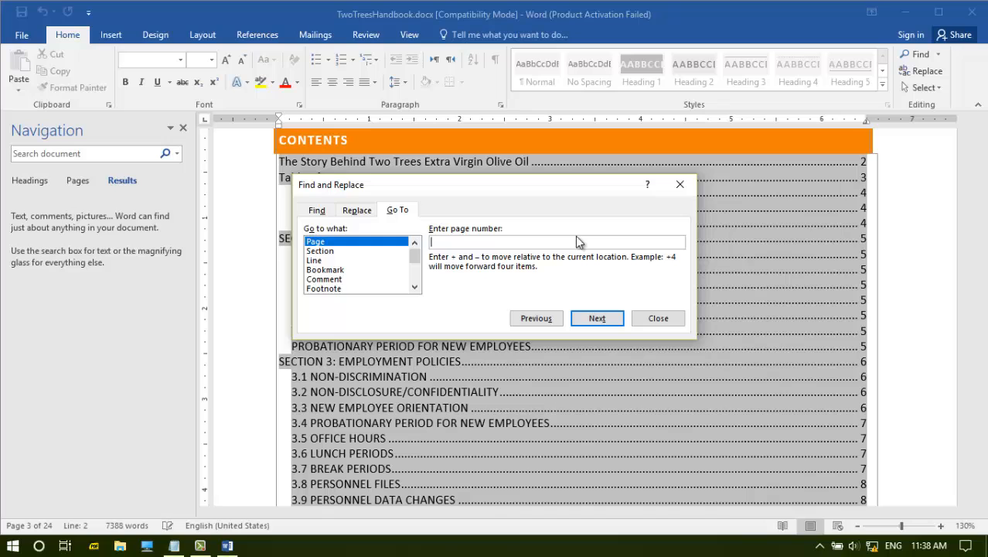
type("12")
left_click(598, 318)
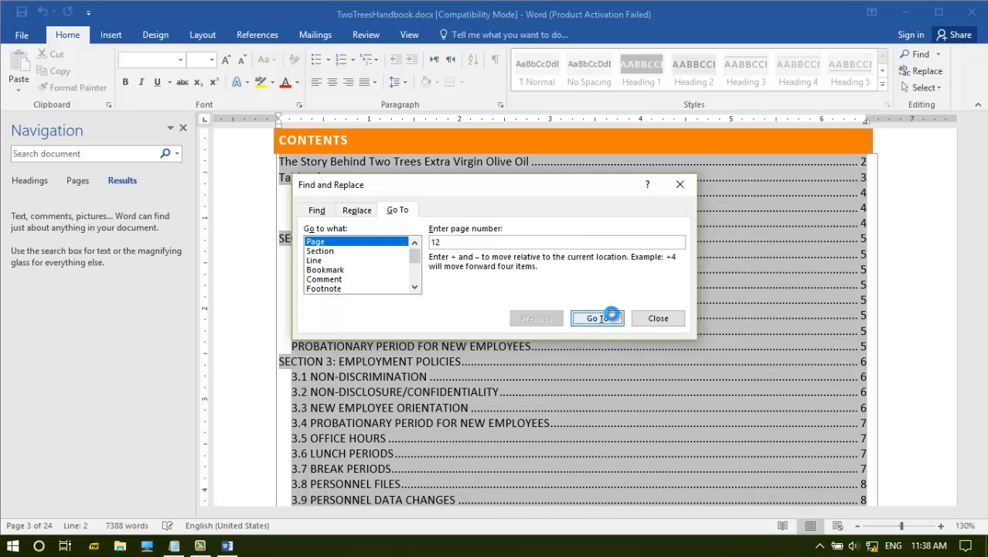
key("Escape")
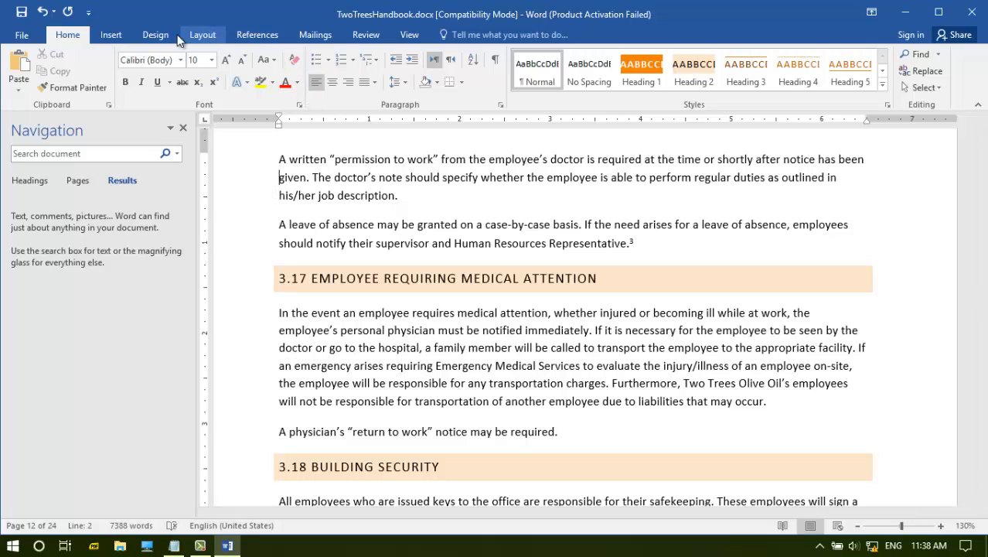
Reopen Go To from the Navigation pane's search options, go to line 25, and move the dialog aside before closing it.
left_click(176, 153)
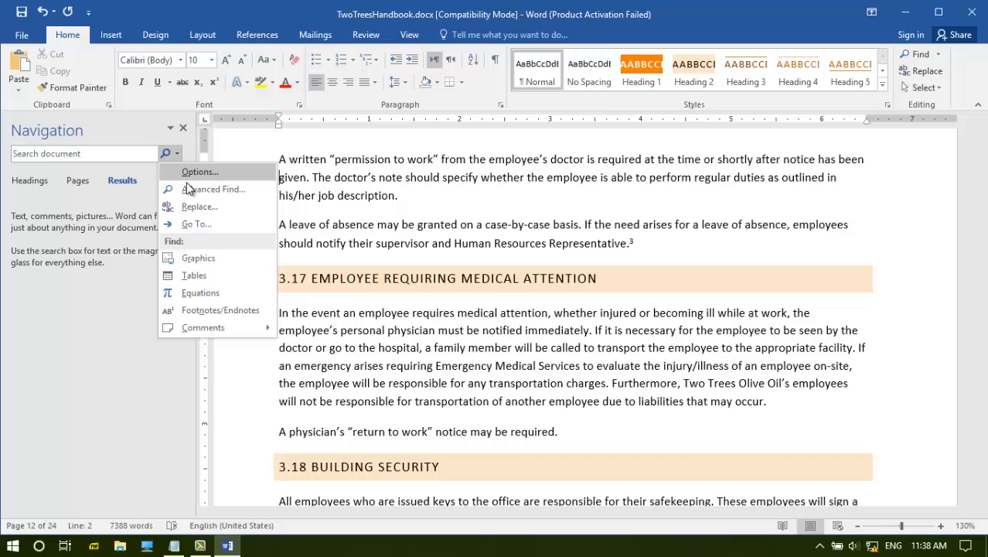
left_click(199, 219)
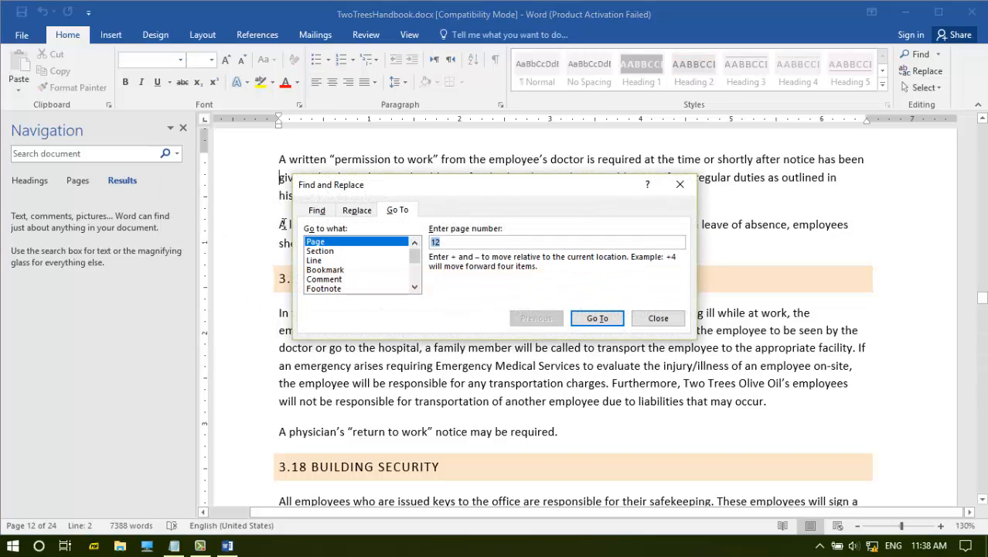
left_click(318, 260)
left_click(446, 245)
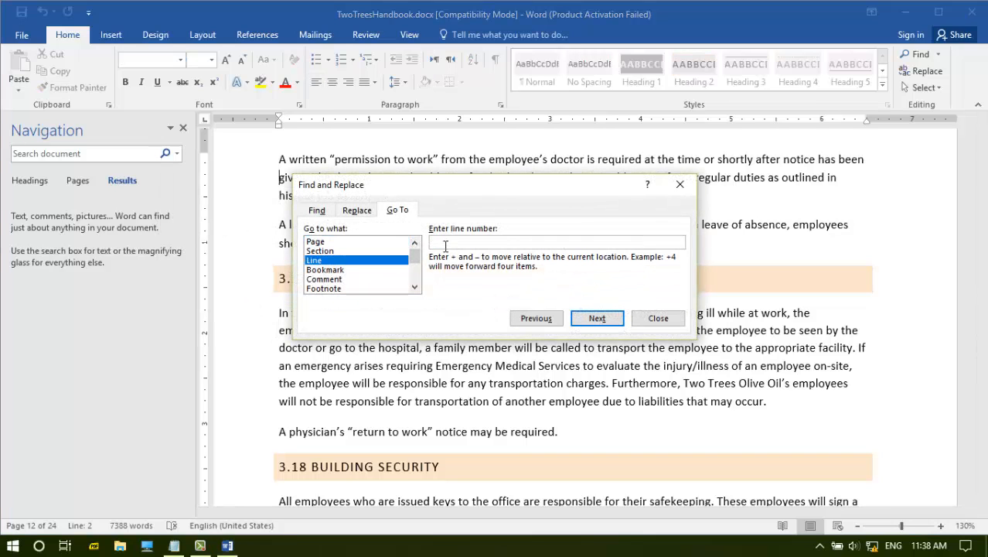
type("25")
left_click(597, 320)
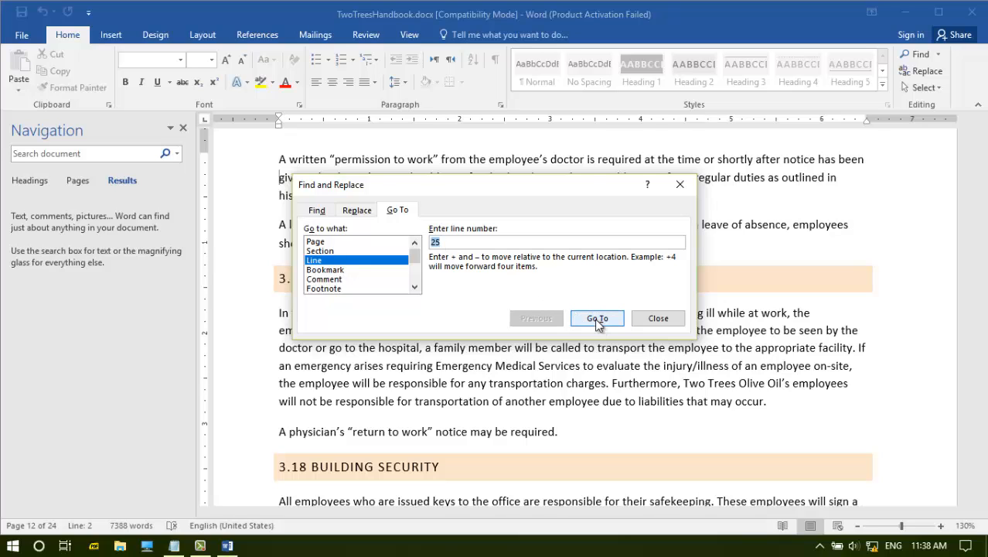
left_click_drag(499, 189, 601, 202)
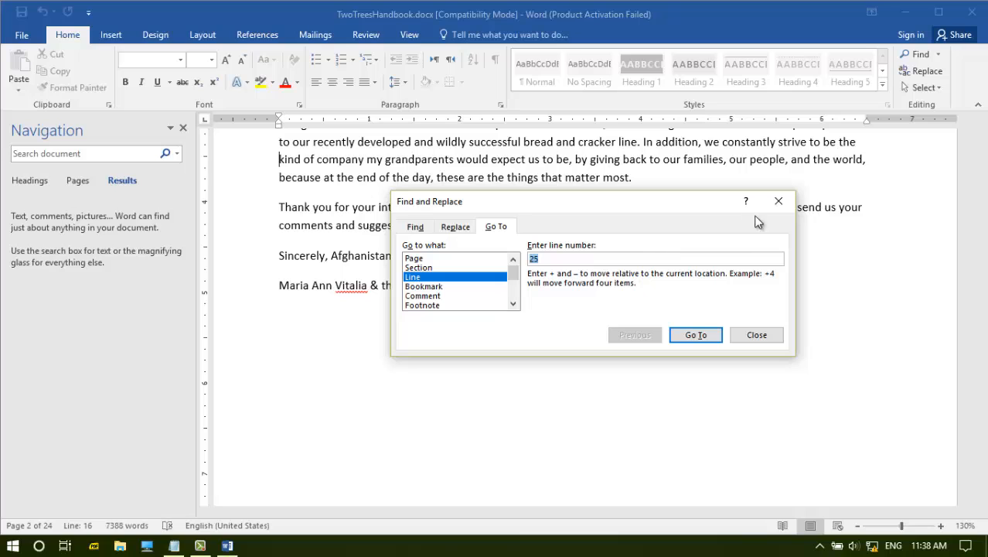
left_click(742, 337)
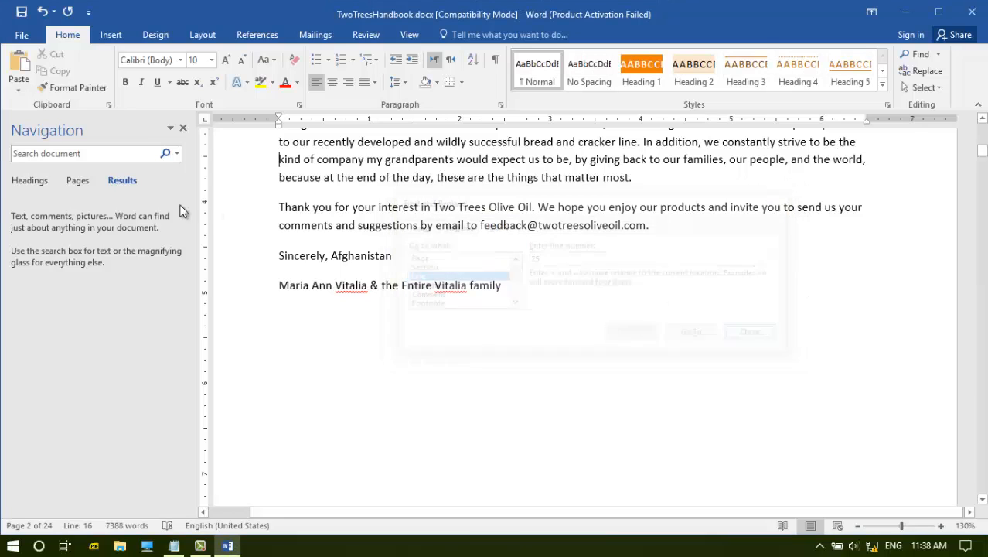
Undock the Navigation pane so it floats over the document, and dock it back at its original place.
left_click(175, 154)
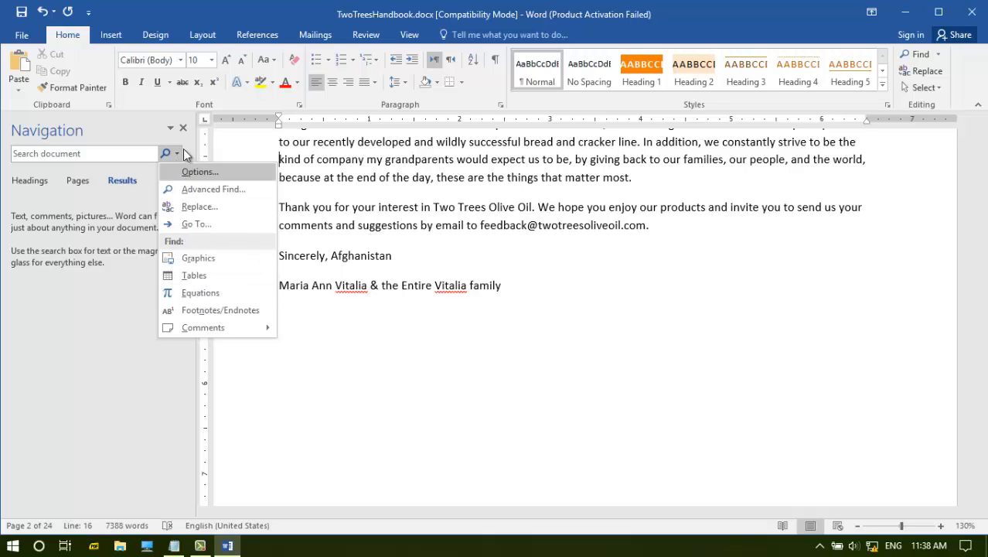
left_click(175, 153)
left_click(170, 128)
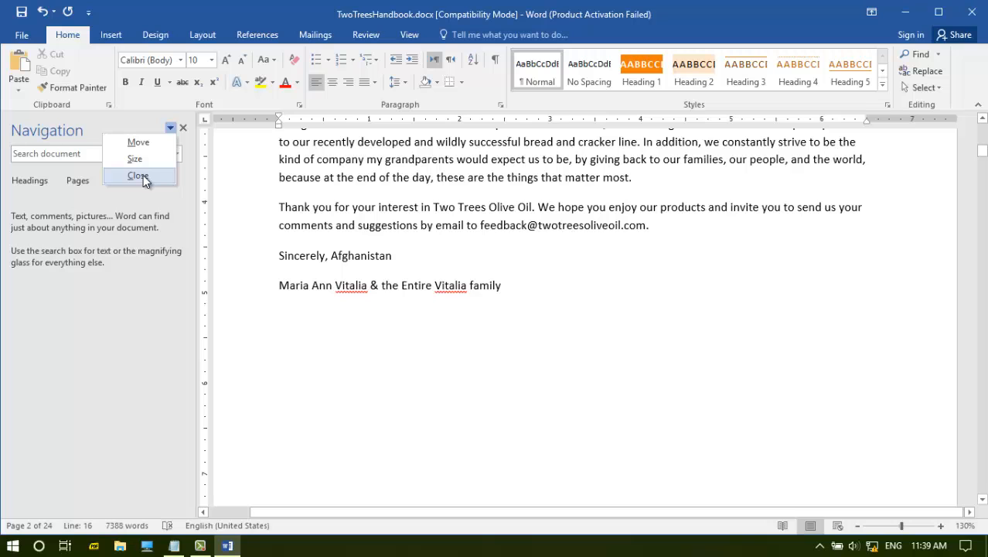
left_click(138, 142)
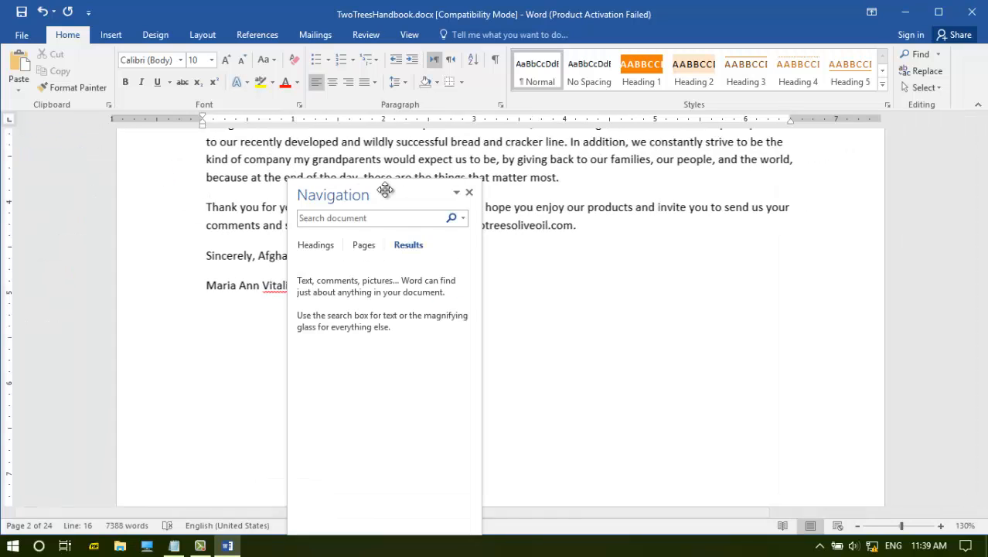
left_click_drag(385, 191, 159, 124)
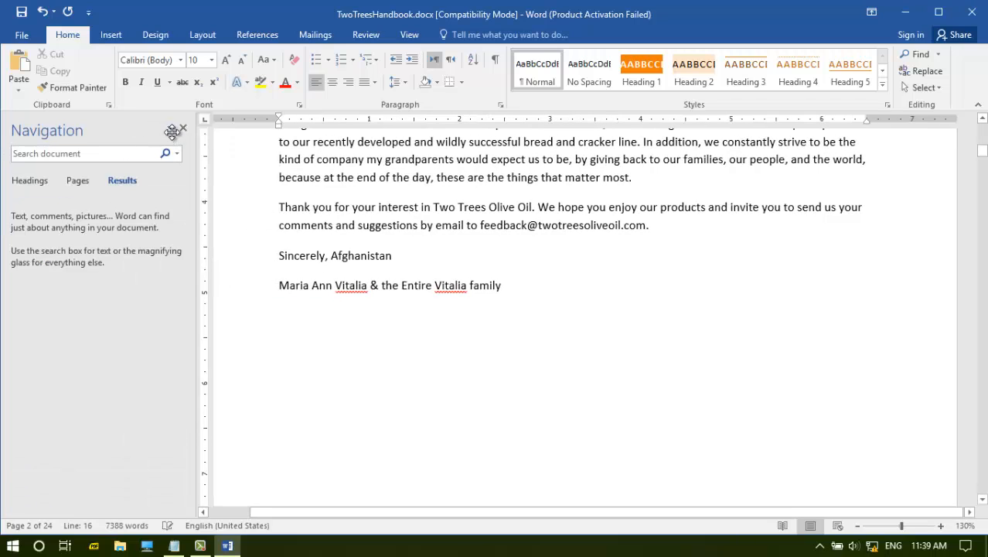
Close the Navigation pane and bring up the view settings that control its display.
left_click(172, 131)
left_click(130, 177)
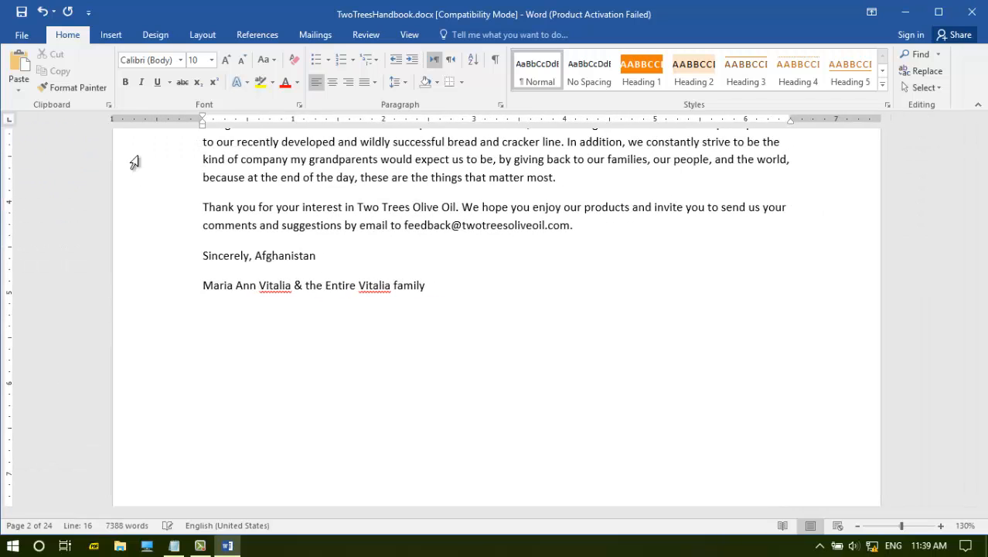
left_click(409, 35)
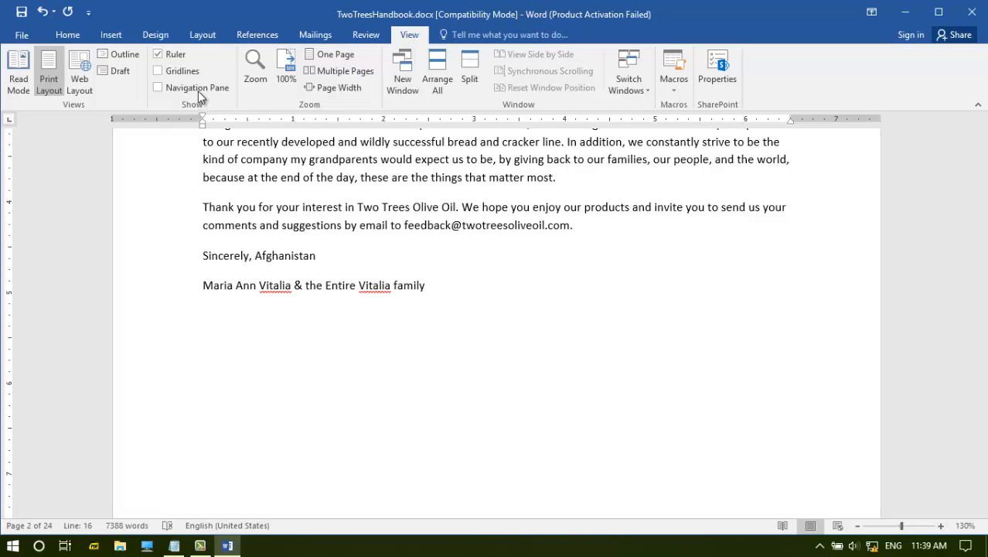